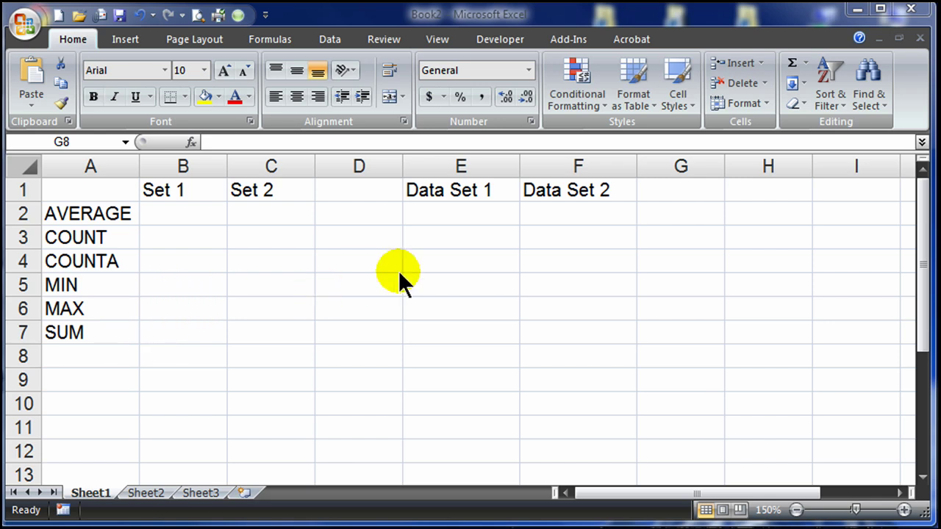
Step: Enter =RANDBETWEEN(100,999) in cell E2
click(435, 212)
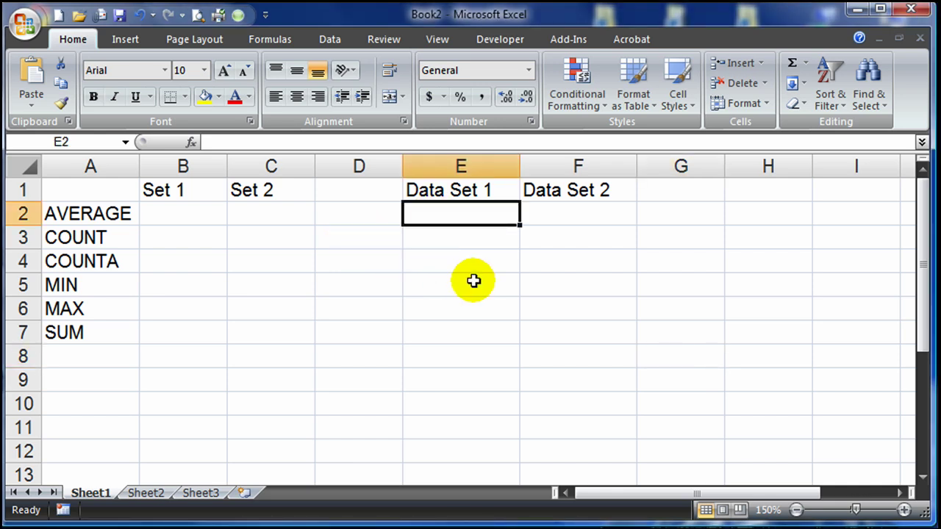
text(=r)
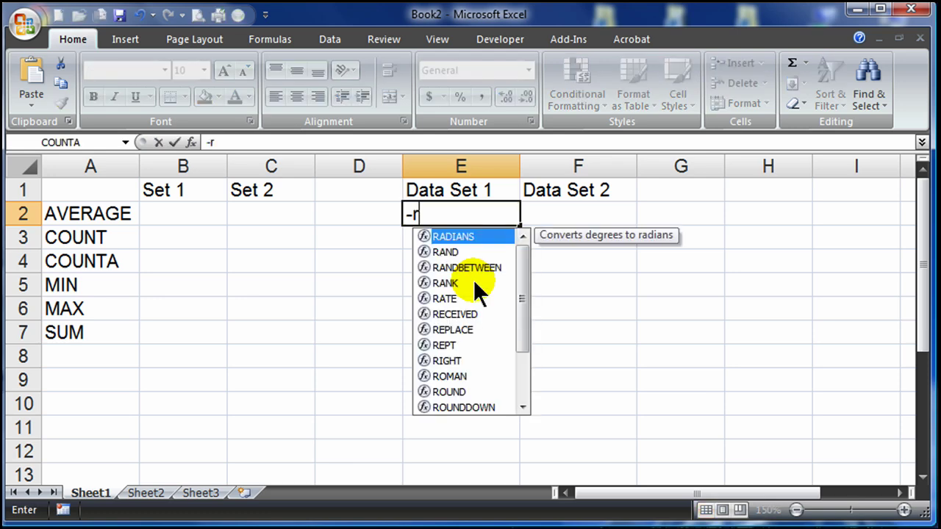
key(Escape)
text(=rand)
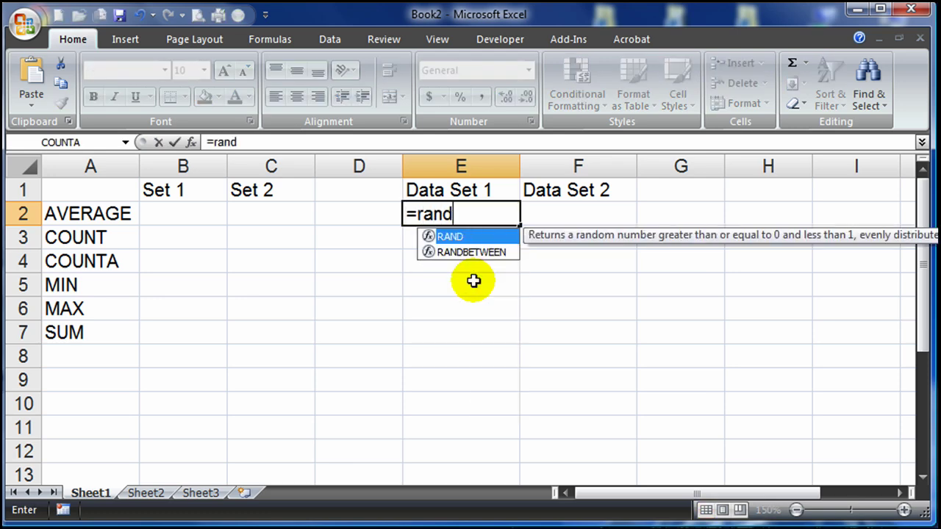
key(Down)
key(Tab)
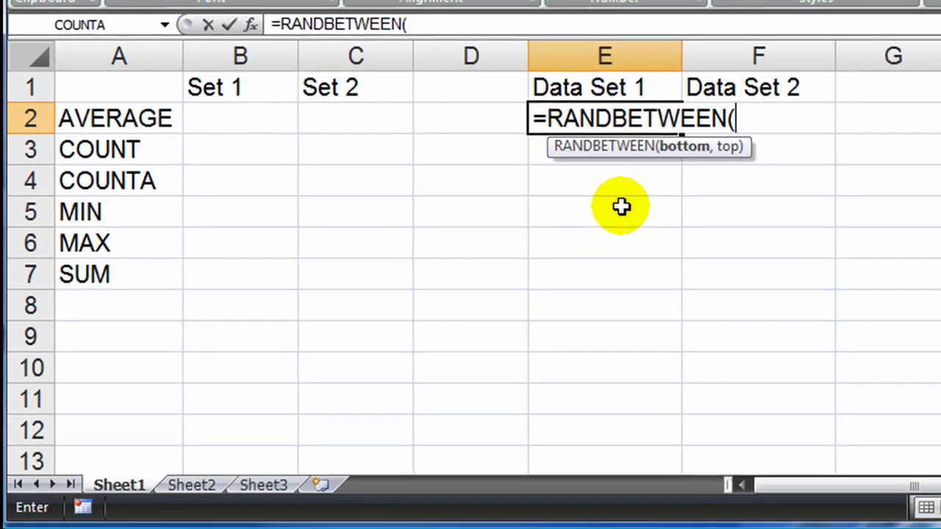
text(100)
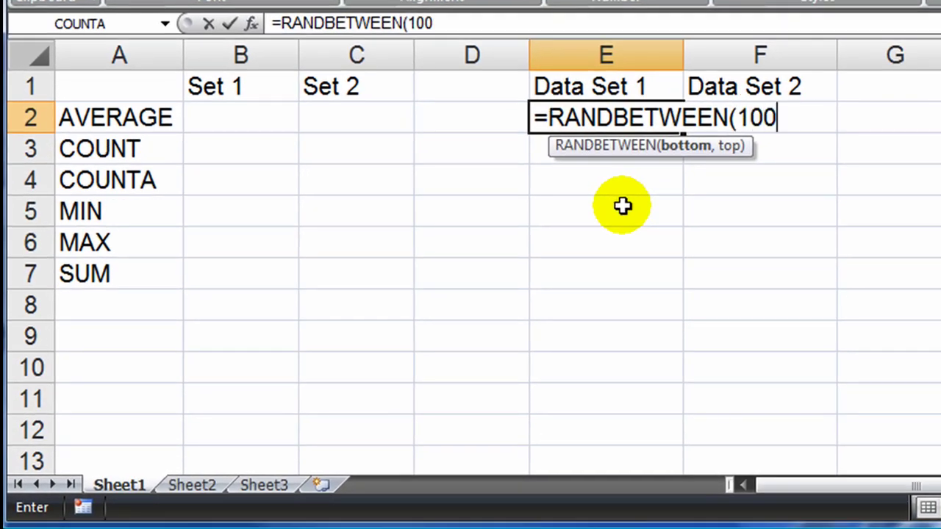
text(,99)
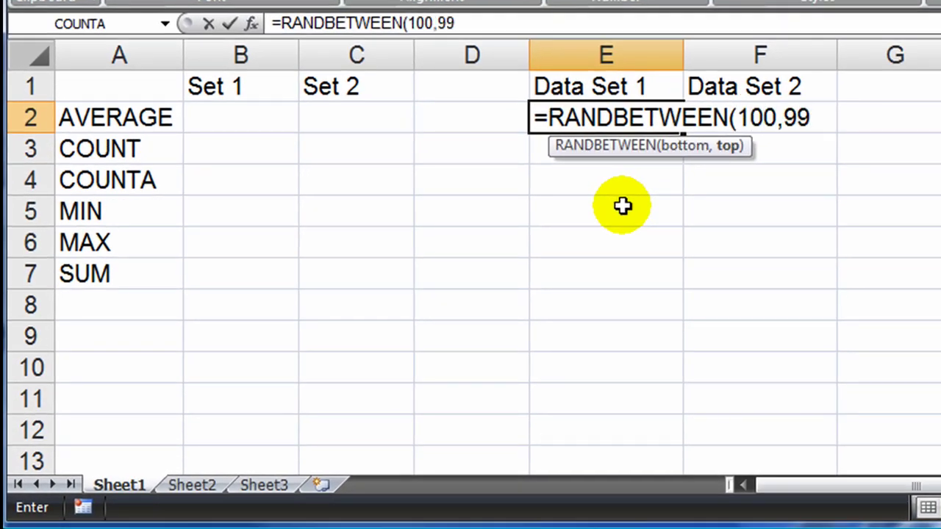
text(9))
key(Return)
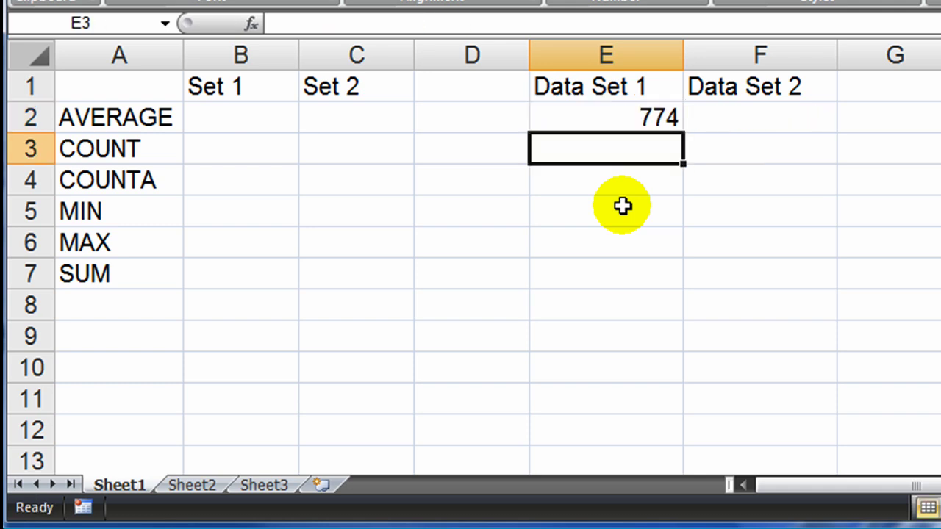
Step: Fill the RANDBETWEEN formula down to row 12 and across into Data Set 2
click(657, 118)
drag(683, 133, 776, 434)
click(920, 265)
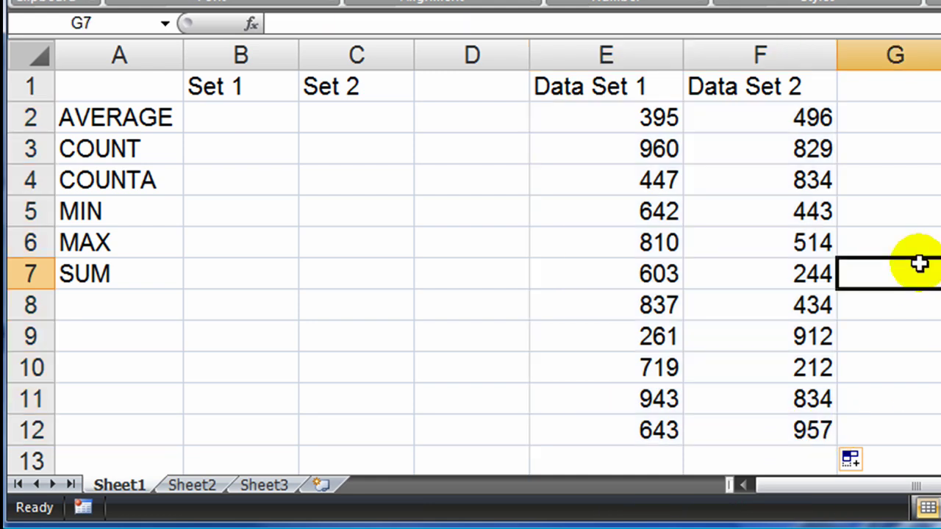
Step: Refill E2:E8 to regenerate the random numbers and confirm E4 holds a formula
click(657, 120)
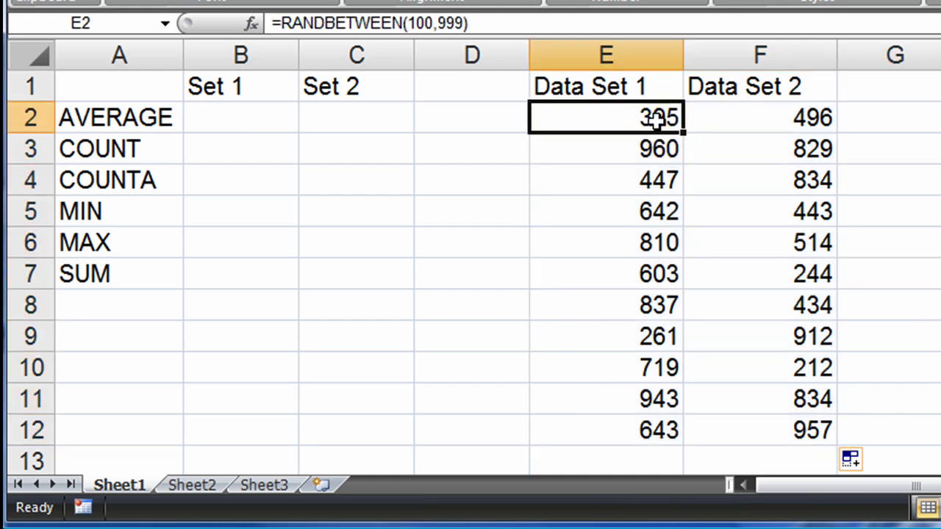
drag(683, 133, 689, 316)
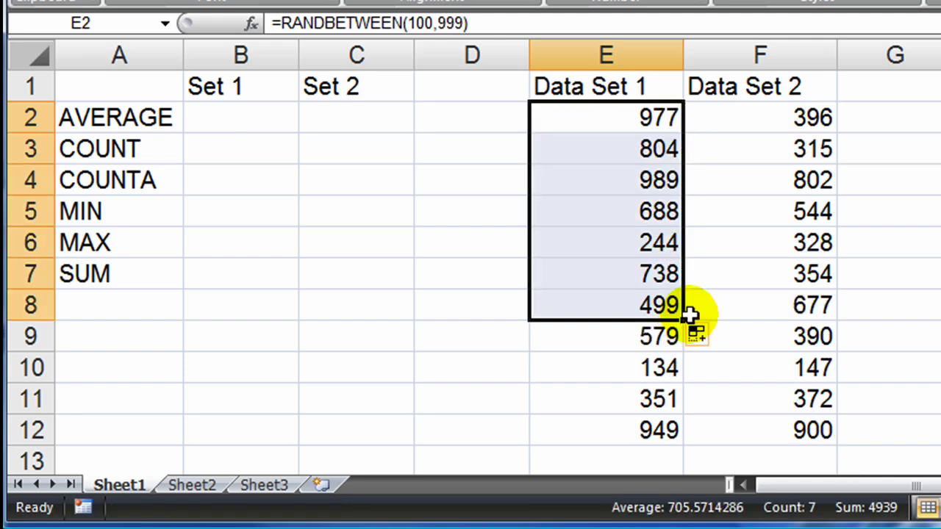
click(728, 248)
click(620, 185)
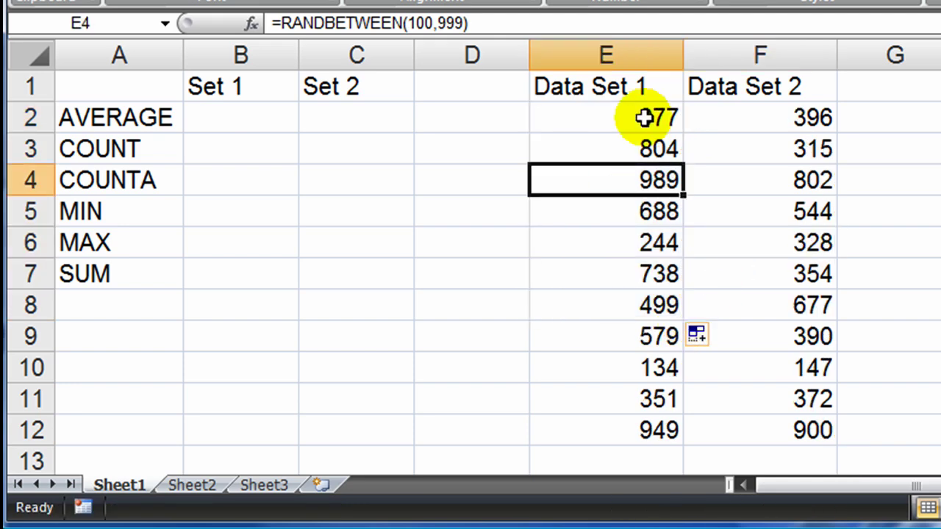
Step: Copy E2:F12 and paste it back over itself as values only
drag(640, 117, 767, 434)
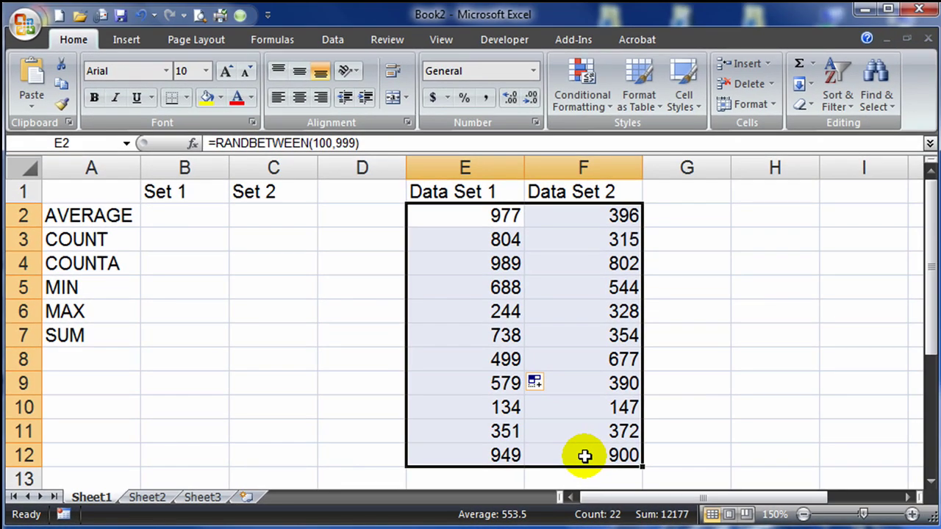
key(ctrl+c)
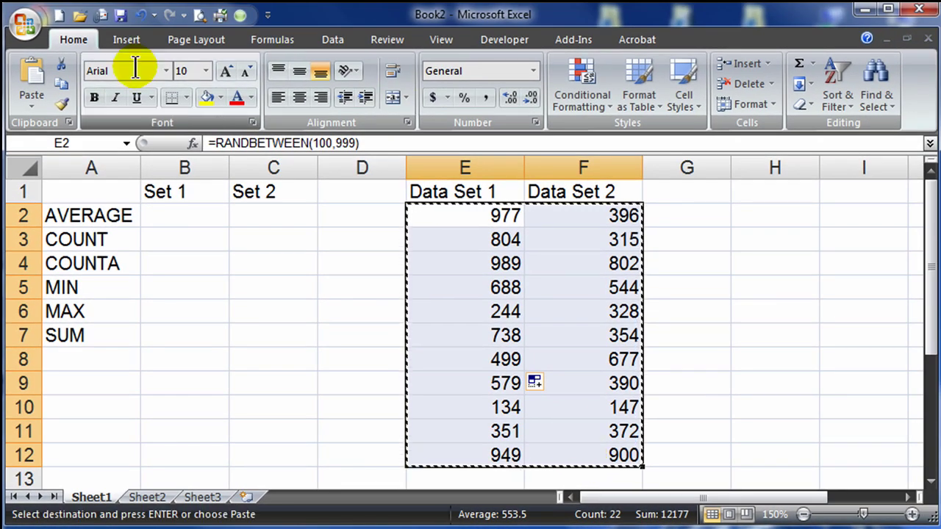
click(32, 102)
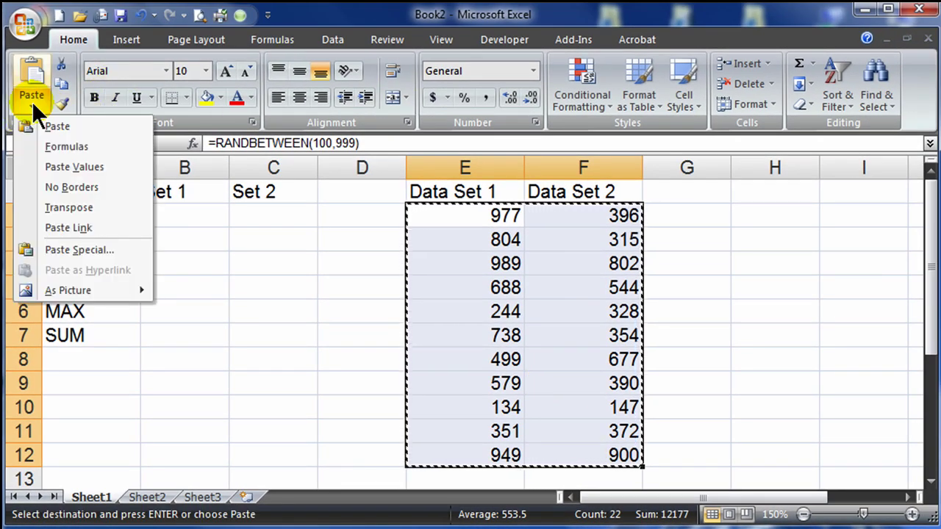
click(60, 167)
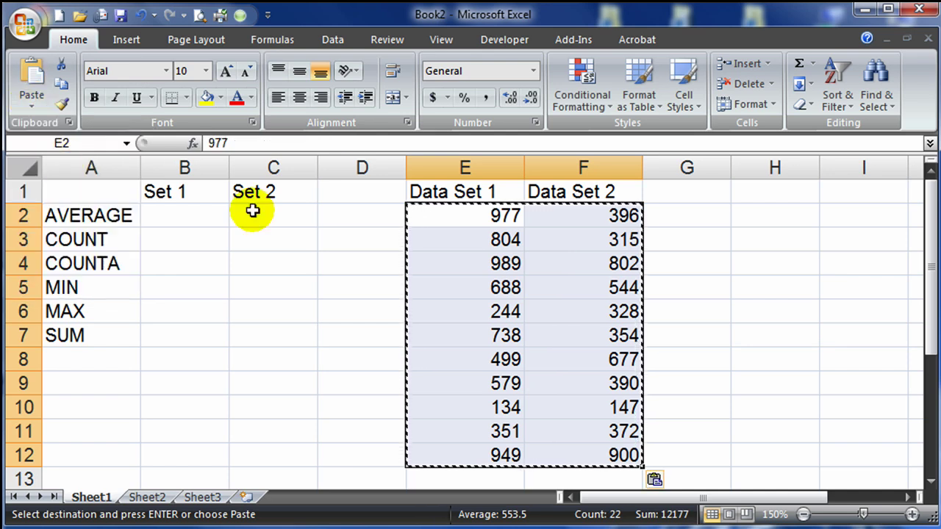
click(572, 286)
Step: Check that E3 and E4 now hold plain numbers
double_click(513, 263)
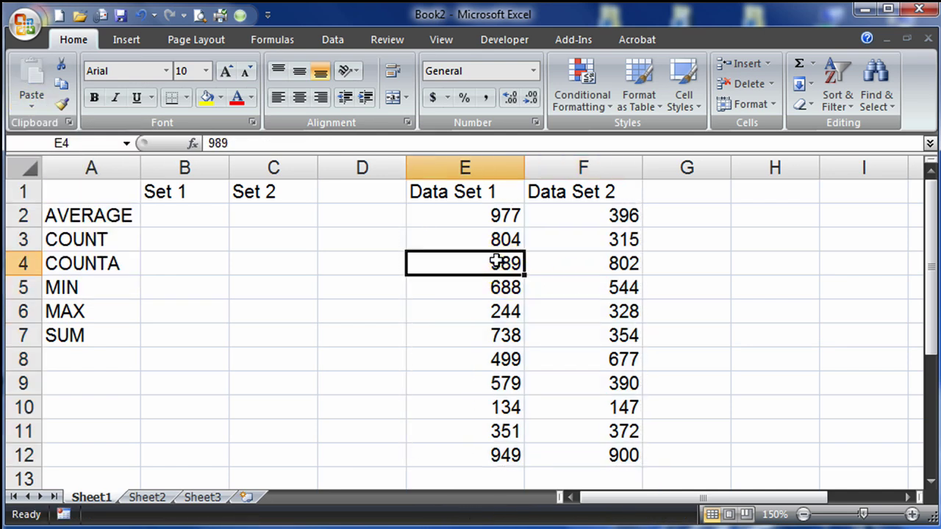
click(507, 241)
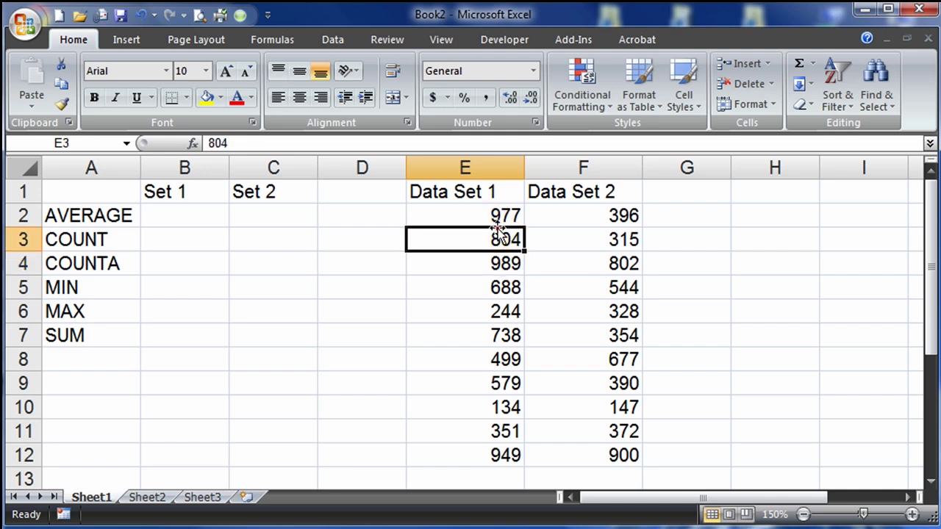
key(Down)
key(Down)
key(Down)
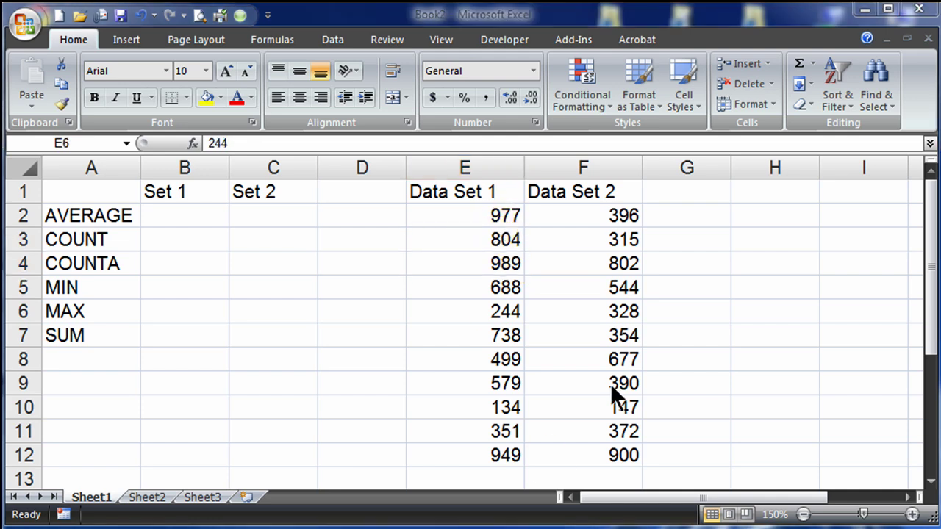
Step: Undo the values paste and confirm E3 contains the RANDBETWEEN formula again
key(ctrl+z)
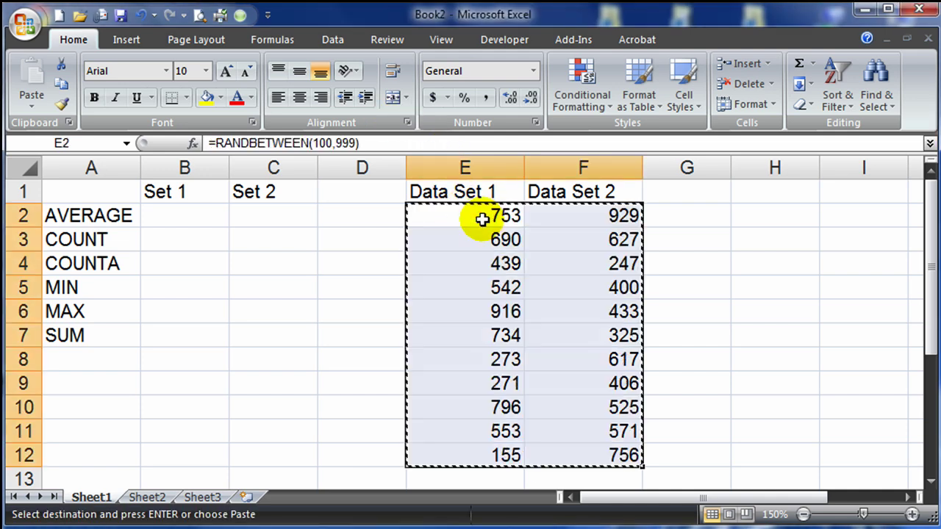
key(Escape)
click(490, 254)
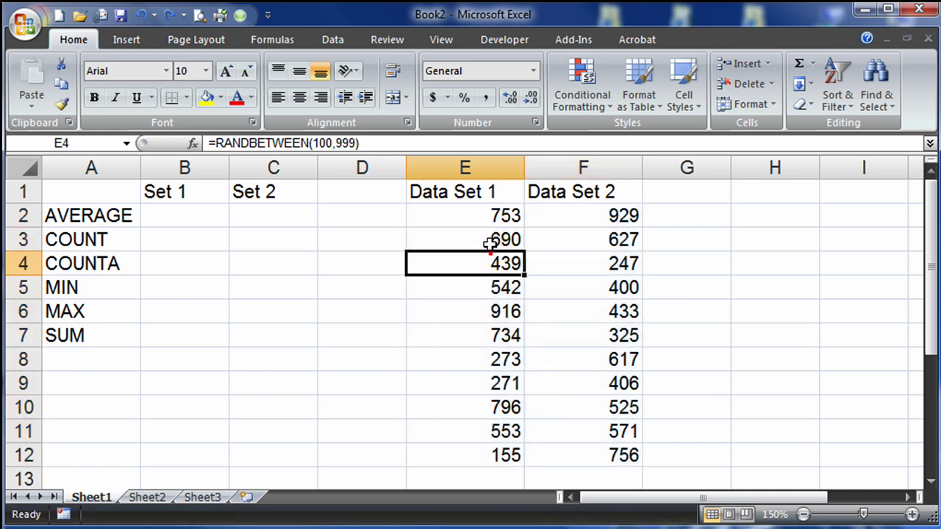
double_click(487, 240)
key(Escape)
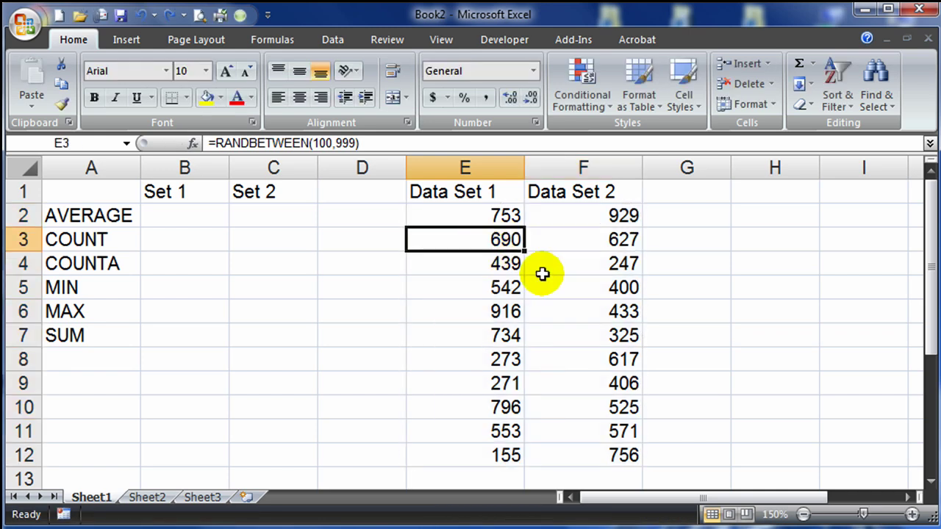
Step: Re-drop the E2:F12 block onto itself as values only and spot-check the cells
drag(480, 215, 582, 451)
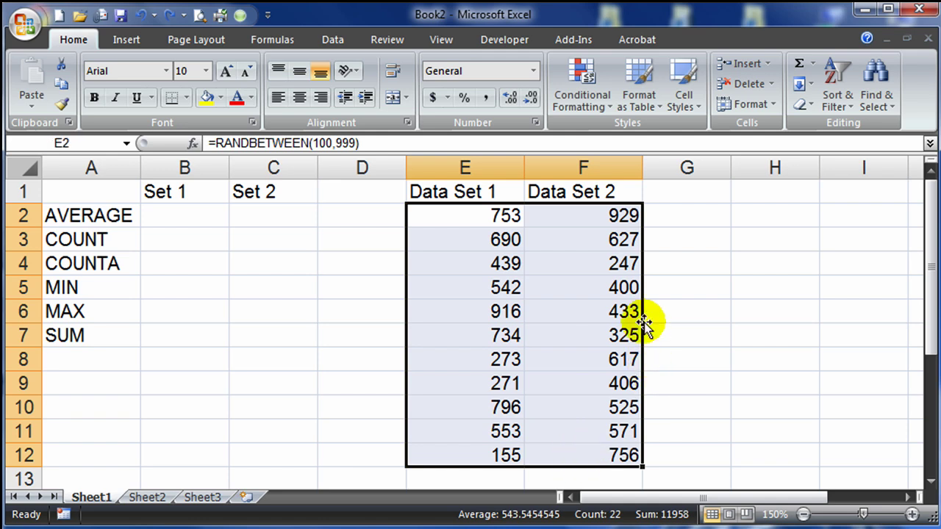
drag(643, 322, 624, 309)
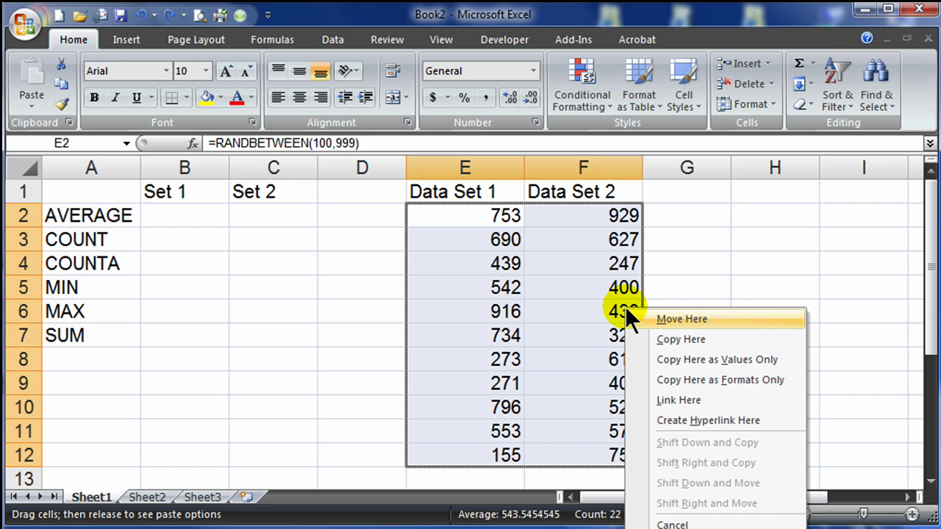
click(727, 363)
click(561, 343)
click(498, 319)
key(ctrl+Down)
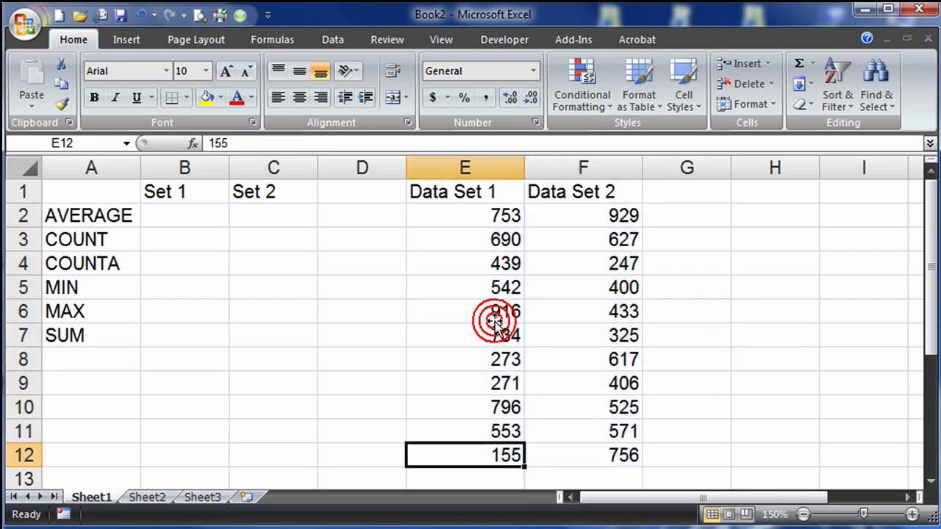
click(493, 313)
click(493, 311)
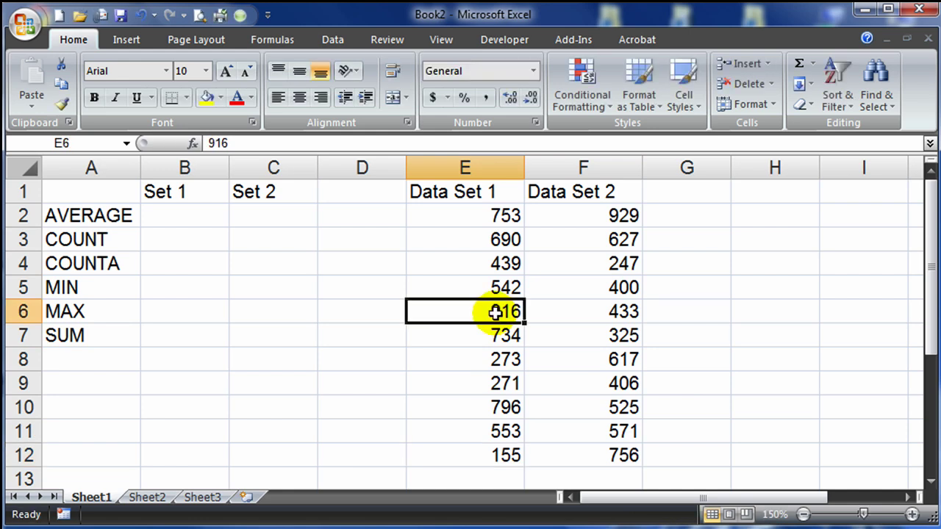
click(483, 266)
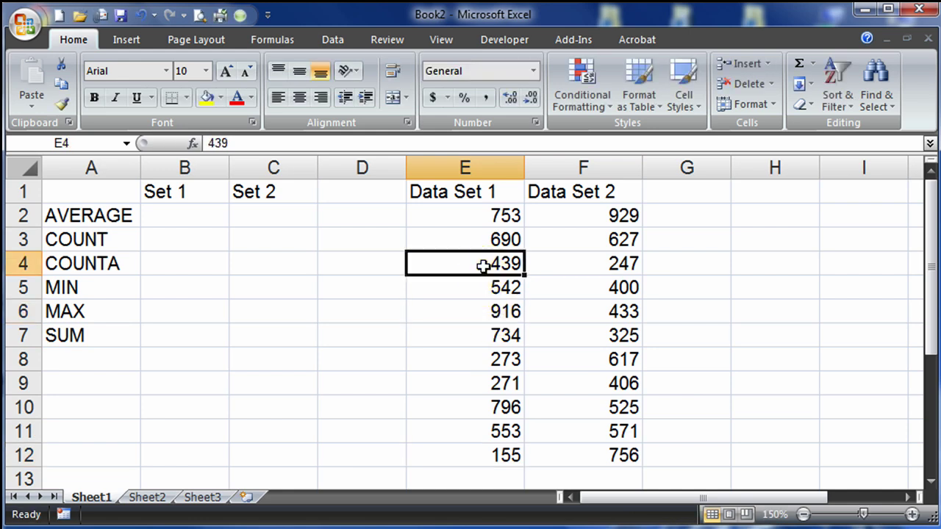
key(Delete)
click(482, 364)
key(Delete)
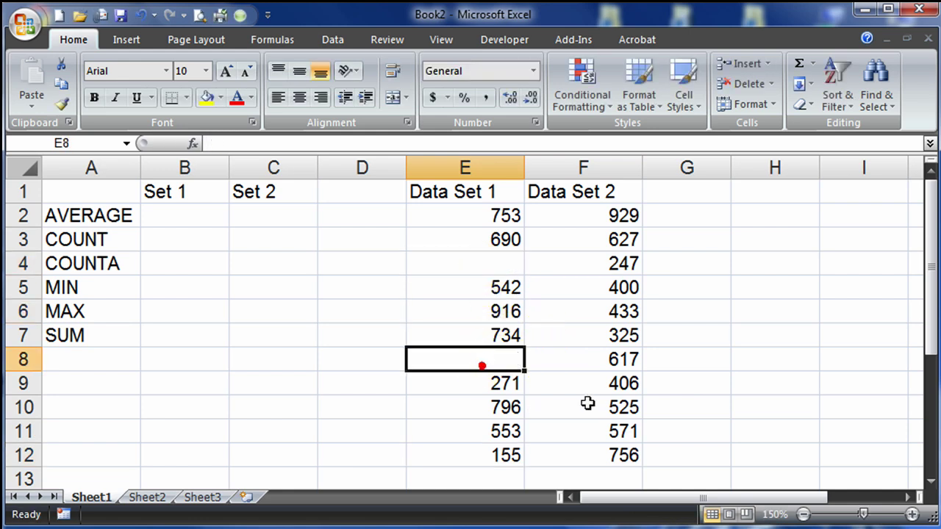
click(610, 421)
key(Delete)
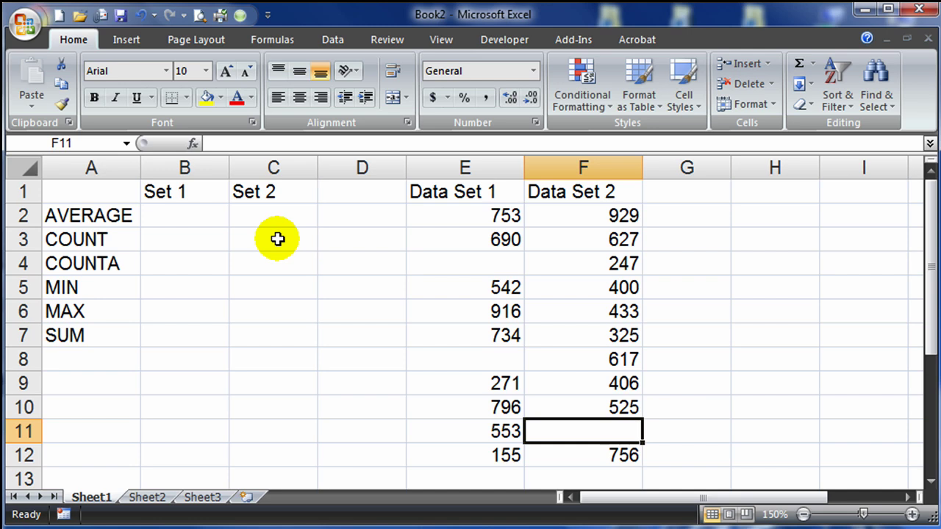
click(194, 219)
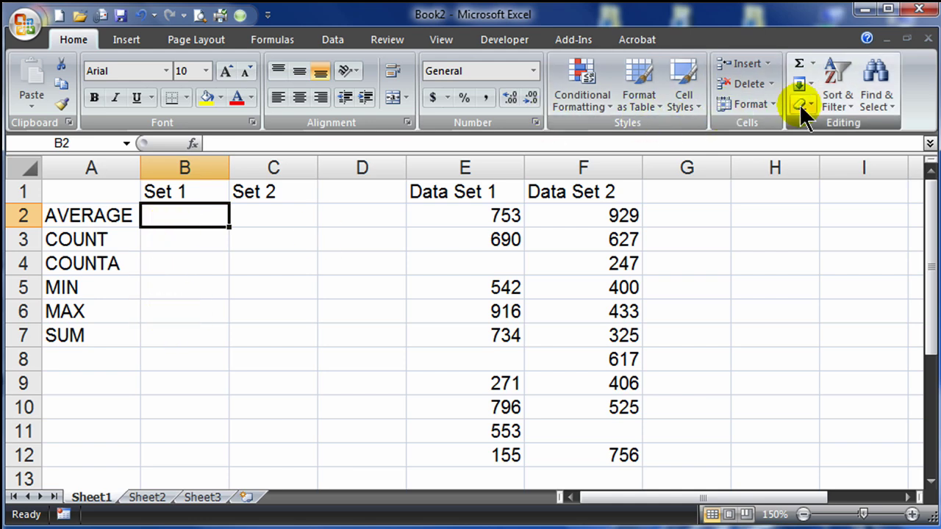
click(813, 64)
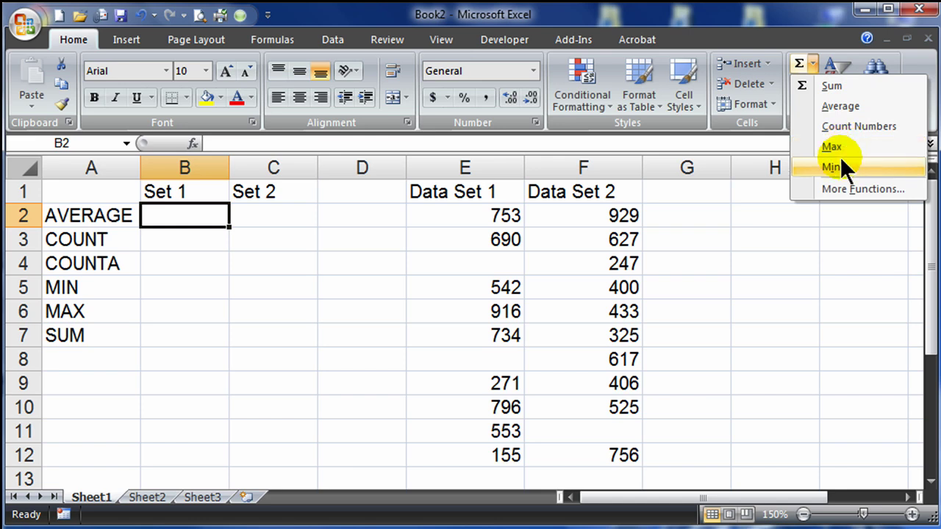
click(853, 188)
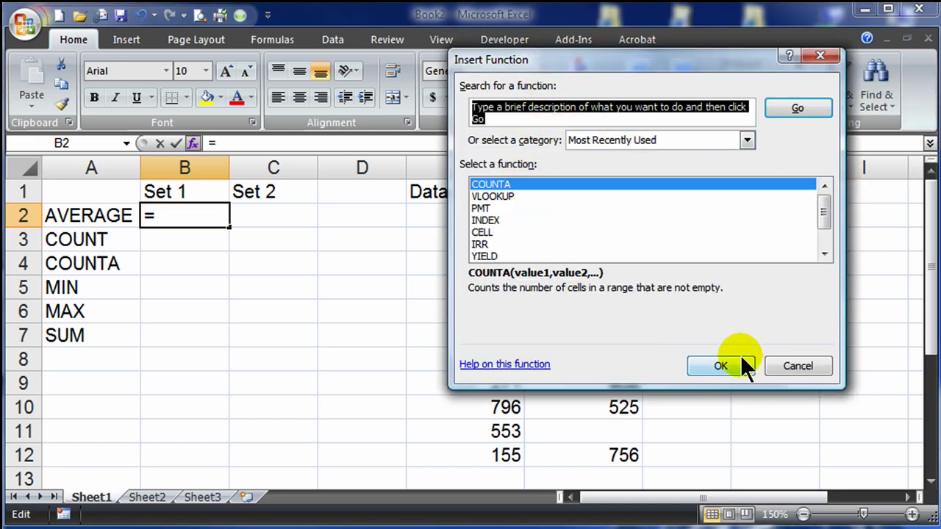
click(801, 366)
click(177, 304)
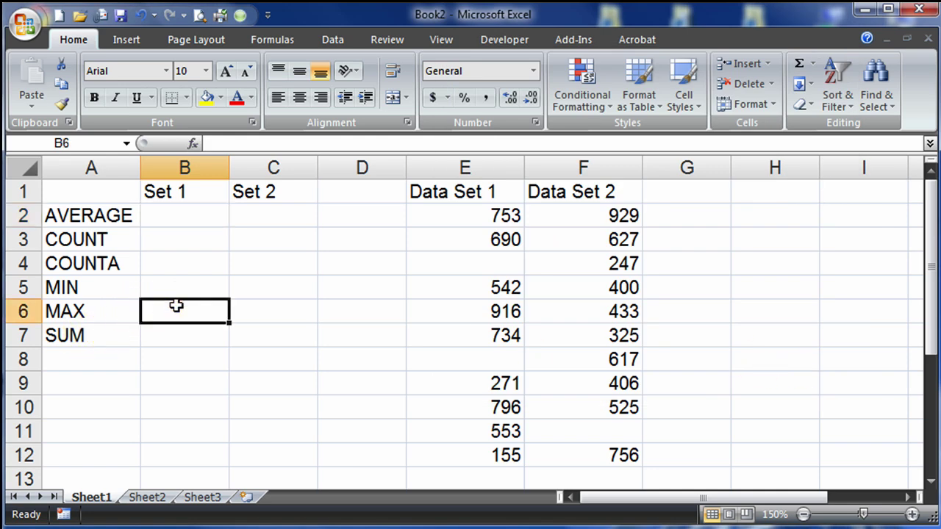
click(172, 218)
click(172, 218)
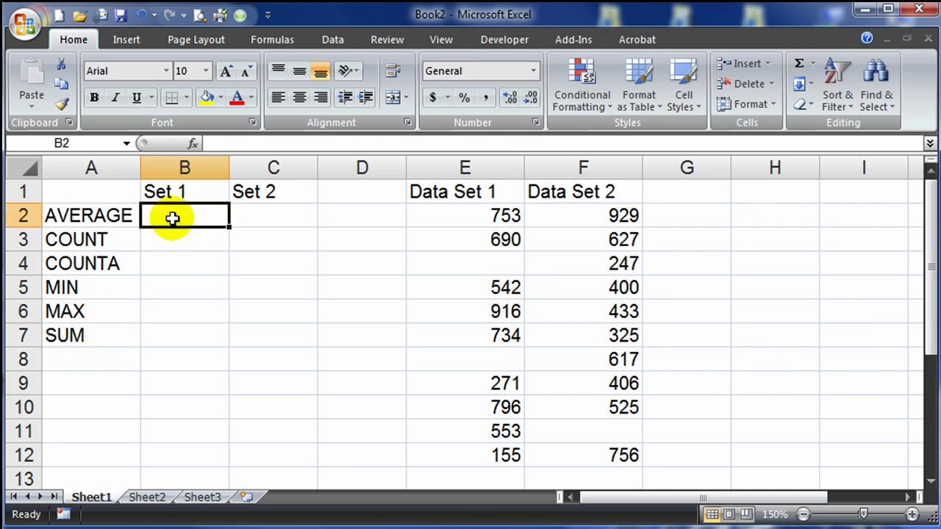
Step: Enter =AVERAGE(E2:E12) in B2
text(=av)
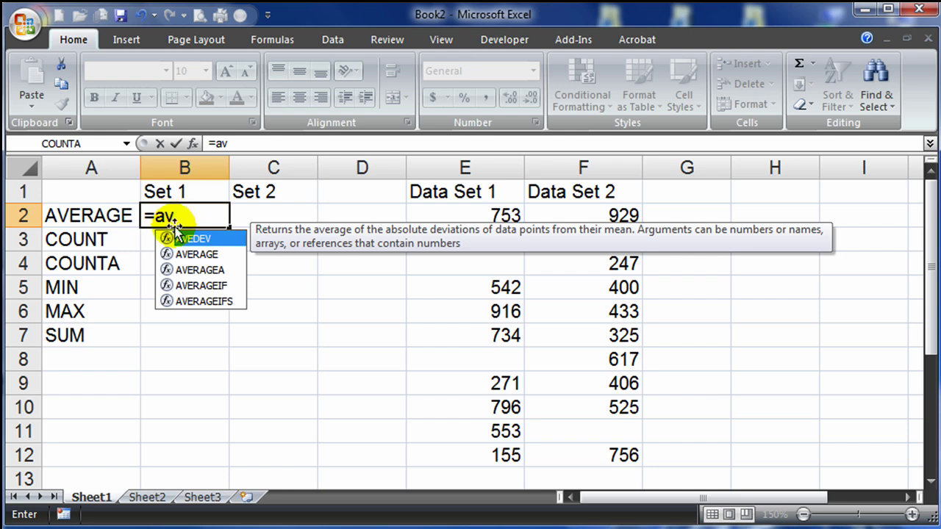
click(194, 254)
double_click(193, 255)
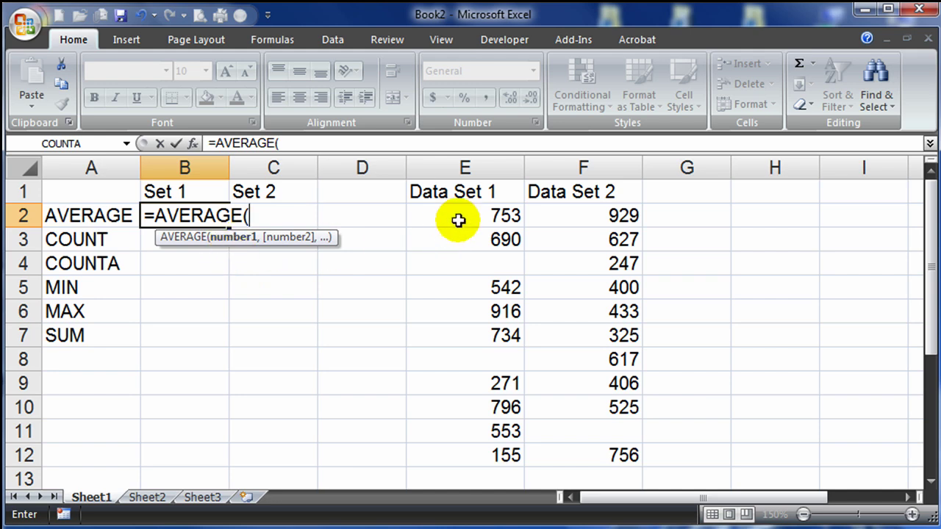
drag(458, 216, 476, 451)
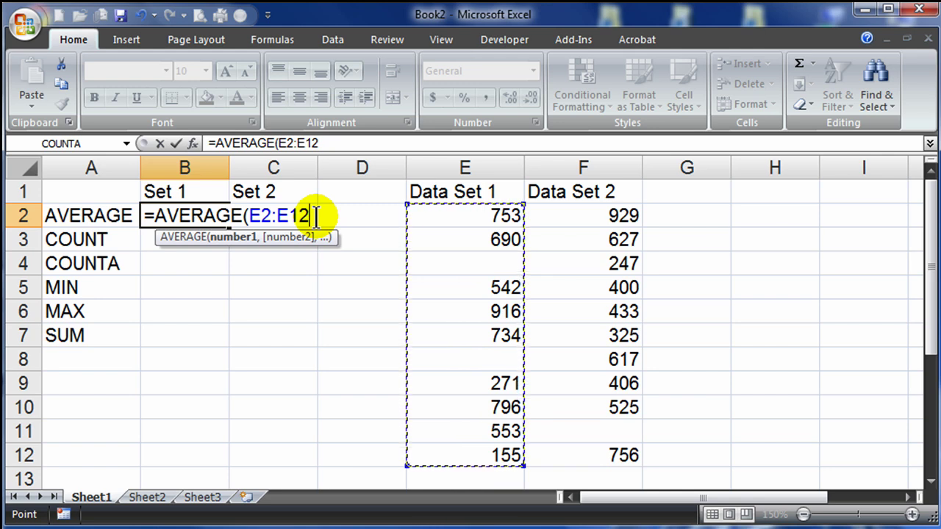
key(Return)
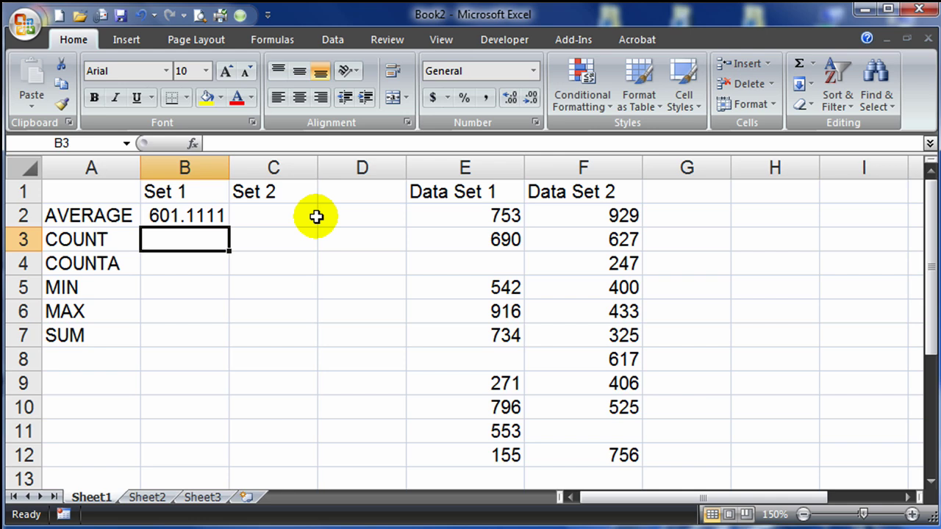
Step: Decrease B2's decimals three times so it shows 601.1
click(187, 214)
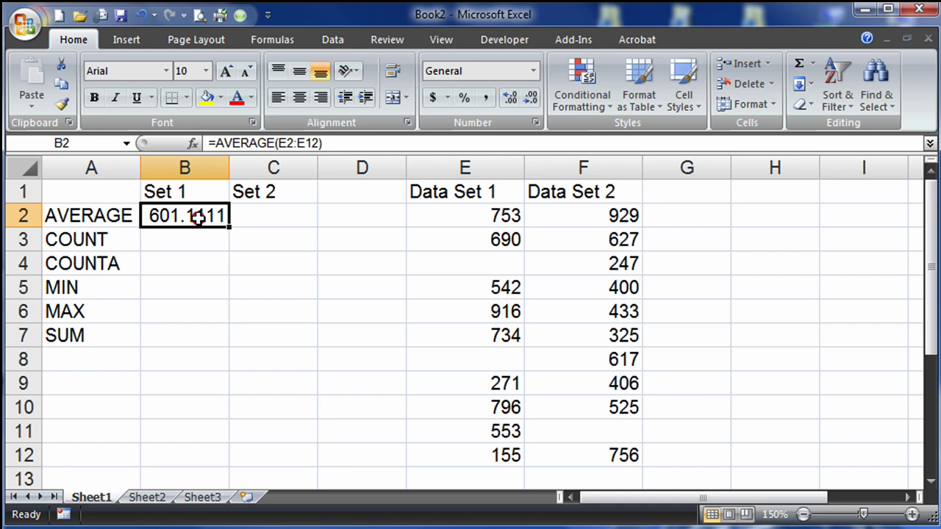
click(530, 98)
click(530, 99)
click(530, 98)
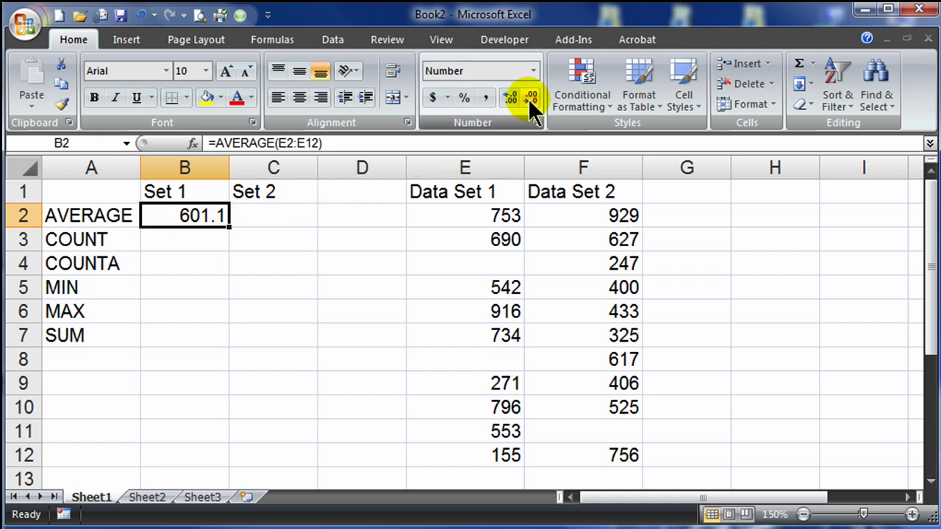
click(189, 239)
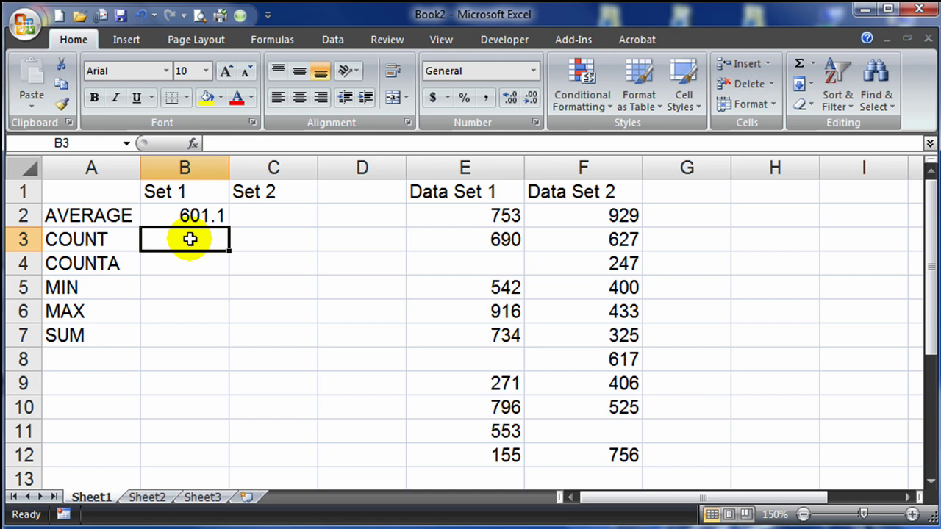
Step: Insert =COUNT(E2:E12) in B3 using AutoSum Count Numbers, giving 9
click(813, 64)
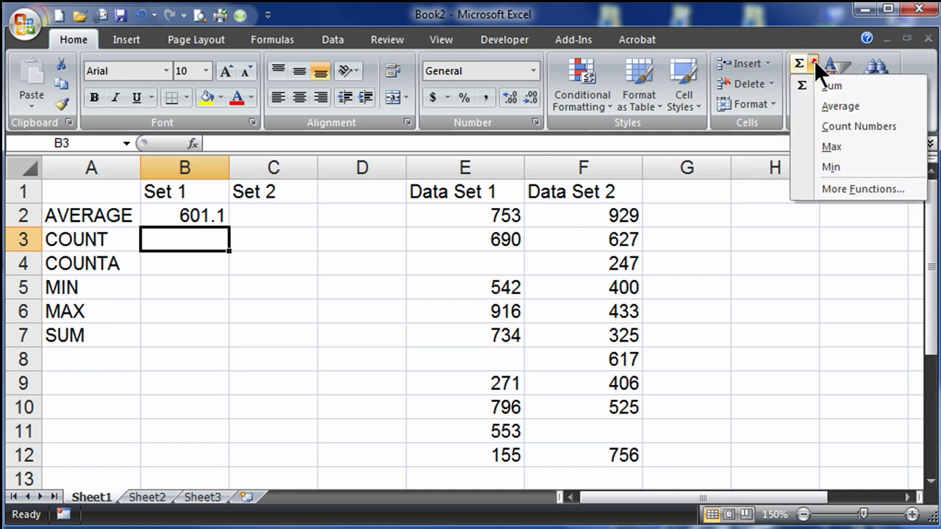
click(831, 124)
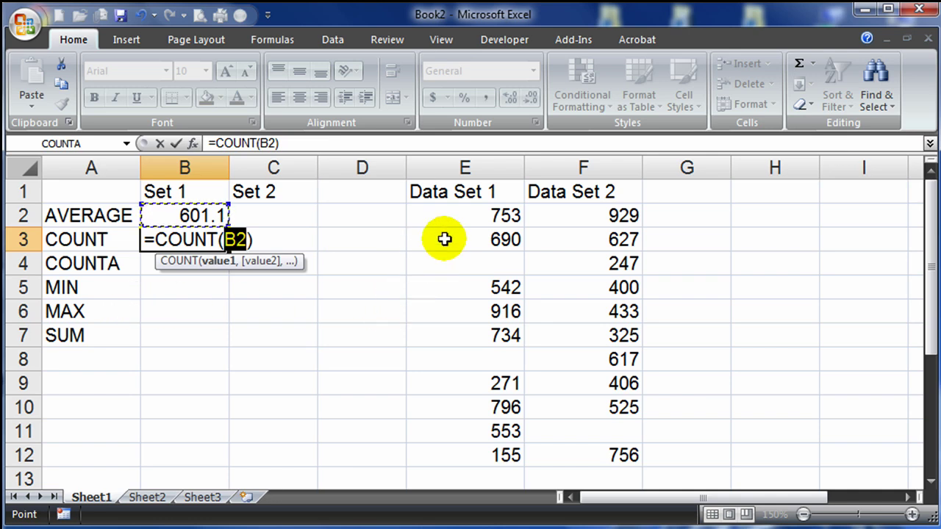
drag(478, 216, 479, 445)
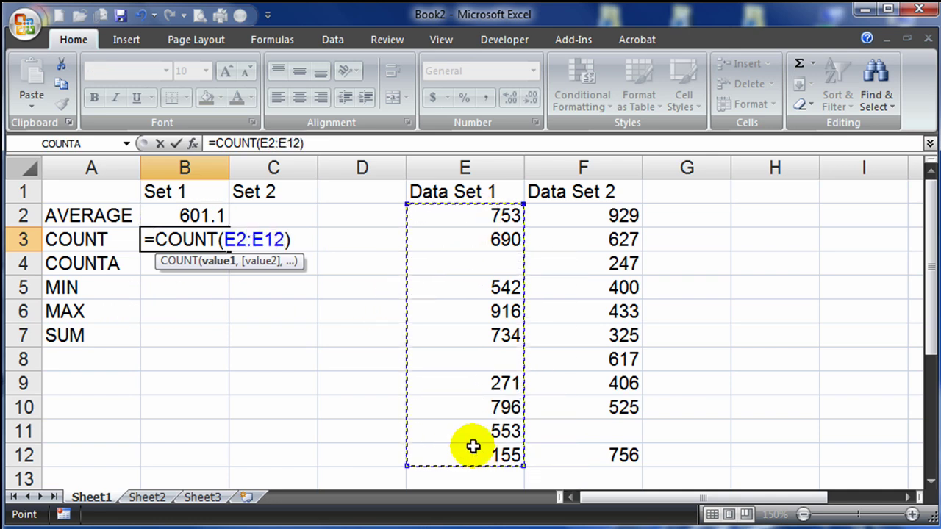
key(Return)
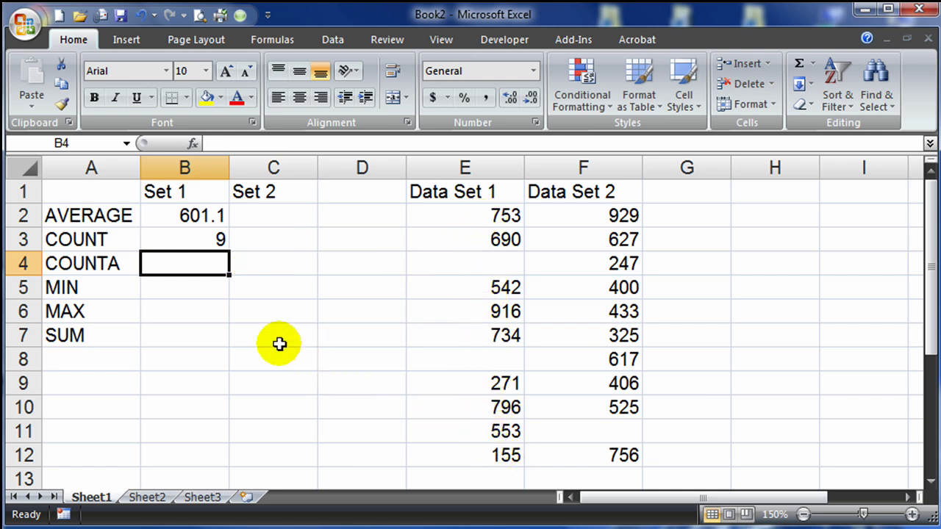
click(185, 289)
click(187, 263)
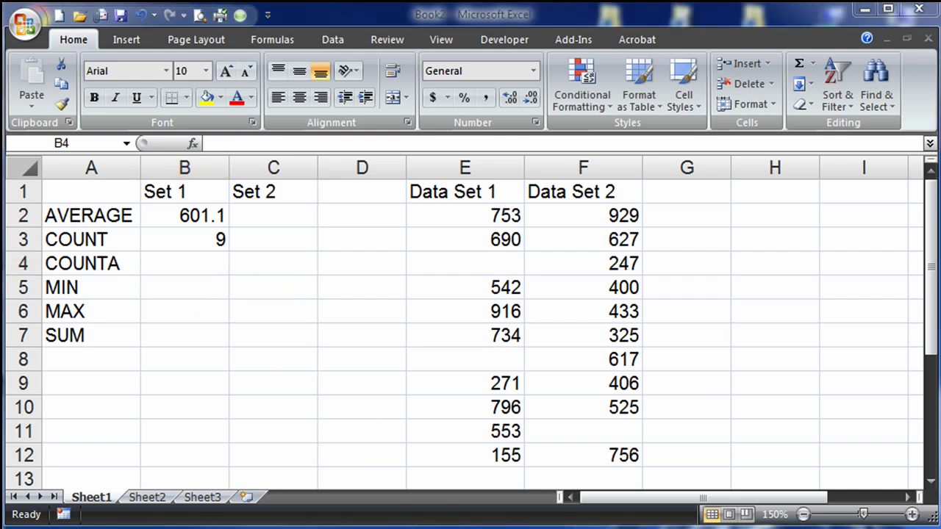
Step: Enter =COUNTA(E2:E12) in B4 from the autocomplete list, giving 9
click(187, 263)
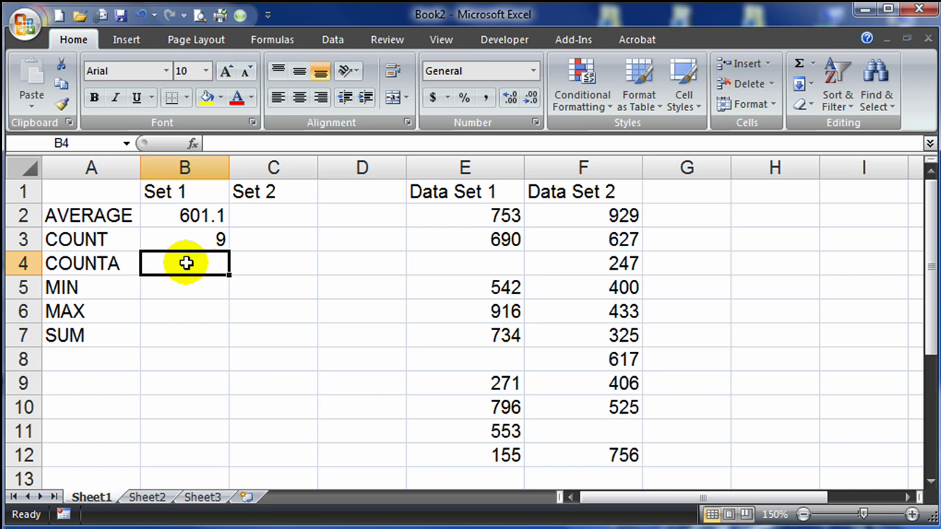
text(=count)
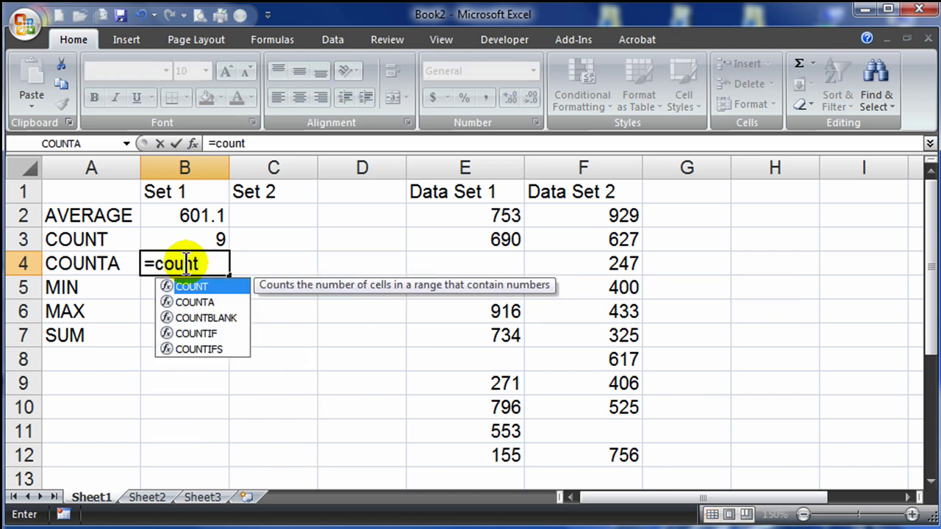
click(188, 303)
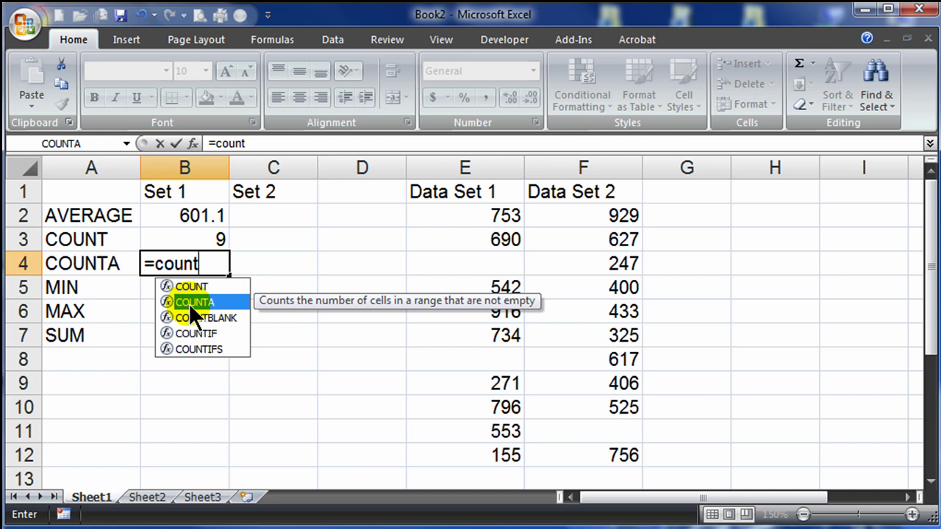
double_click(188, 303)
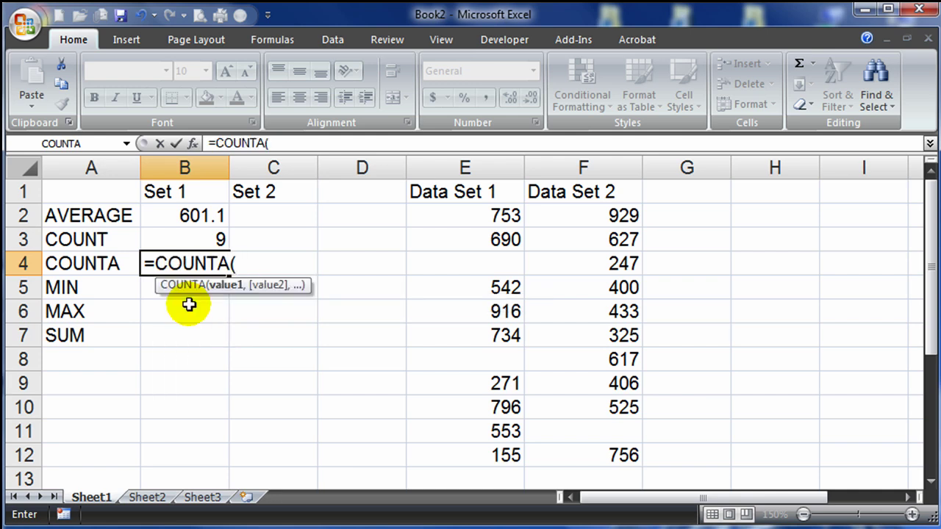
drag(458, 218, 456, 452)
key(Return)
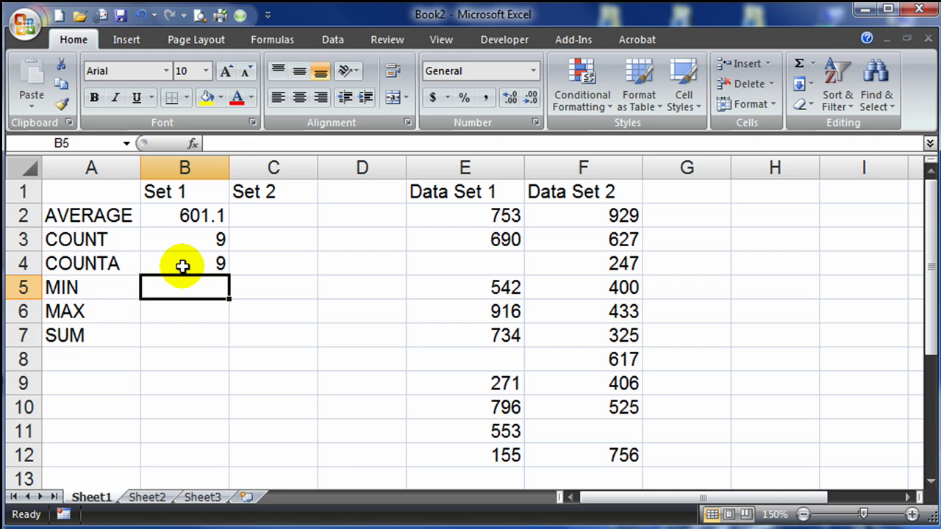
Step: Enter 'n/a in E4, then replace it with 500
click(482, 265)
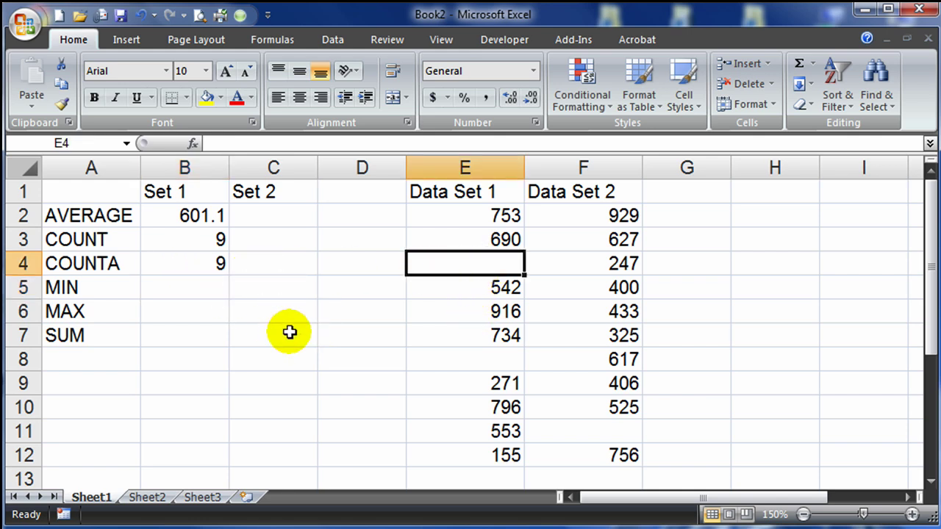
text('n)
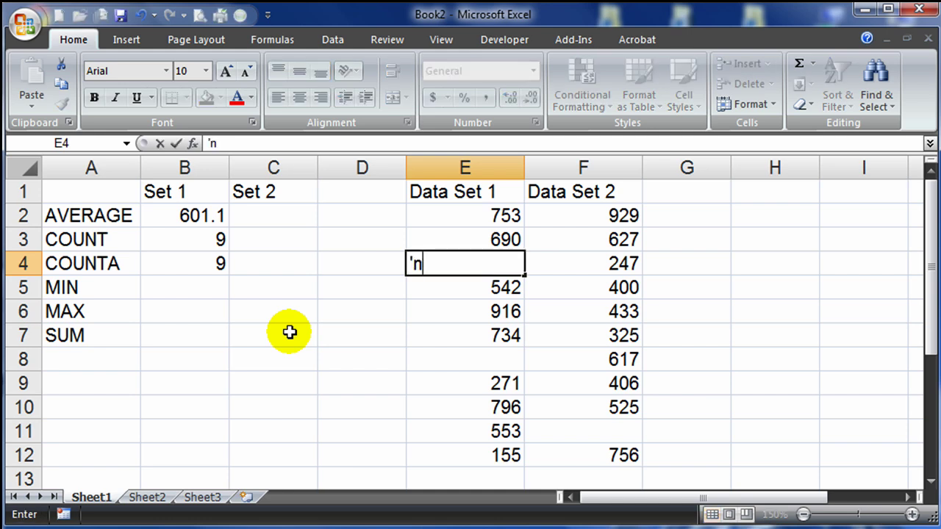
text(/a)
key(Return)
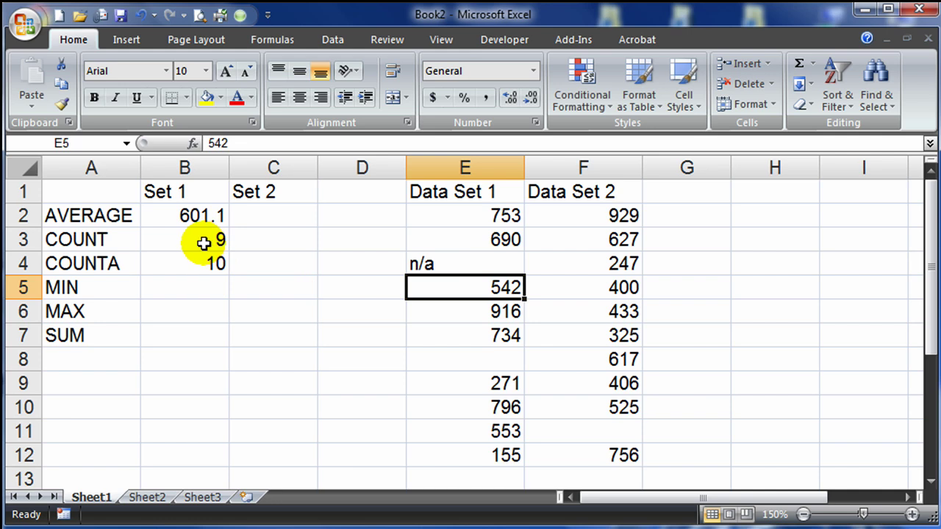
click(446, 267)
key(Delete)
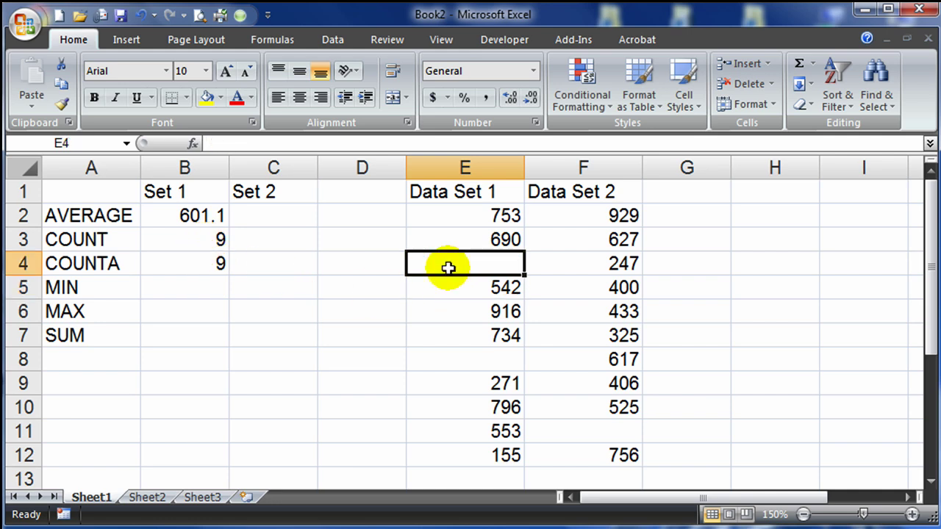
text(500)
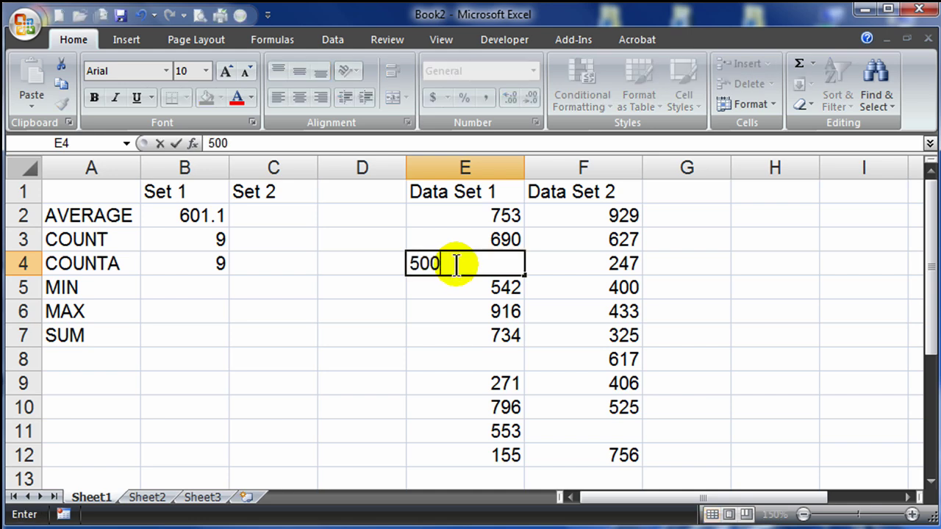
key(Return)
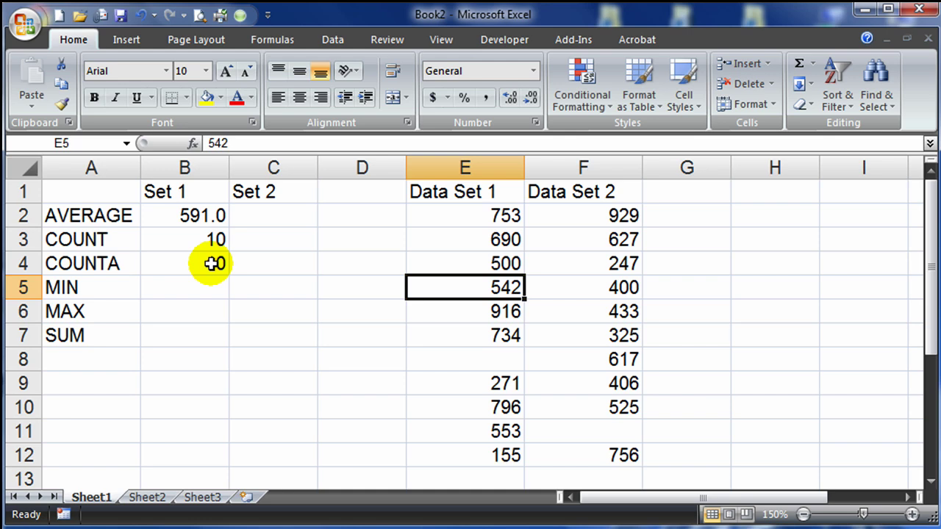
Step: Replace E4's 500 with the word text, so COUNTA reads 10 and COUNT 9
click(474, 265)
key(Delete)
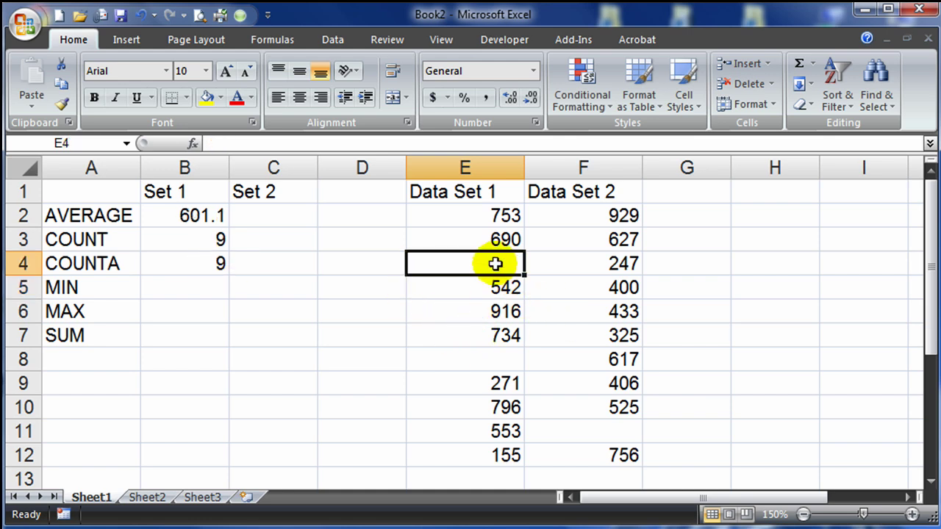
text(text)
key(Return)
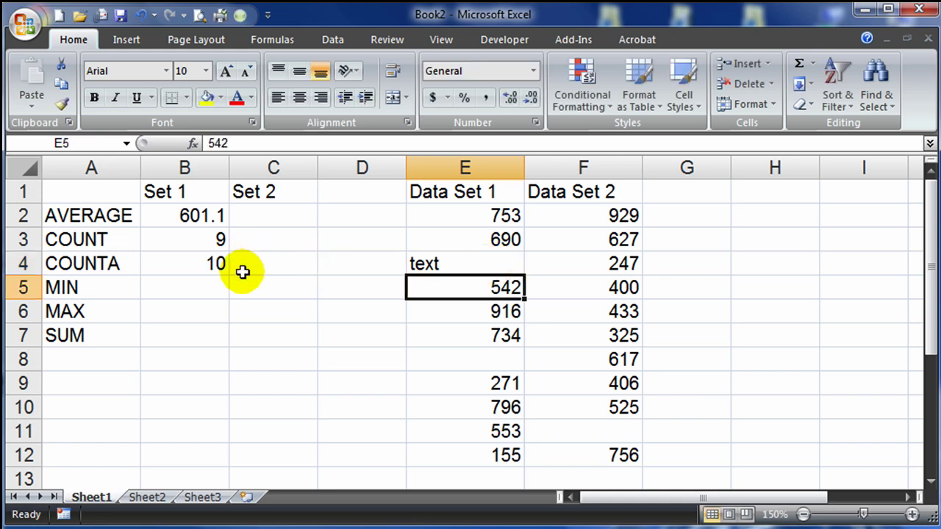
click(211, 214)
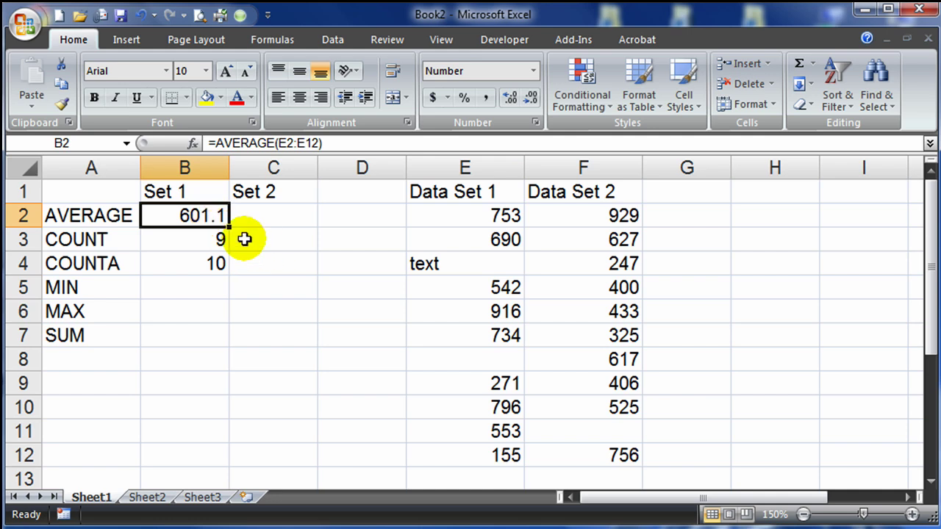
click(482, 239)
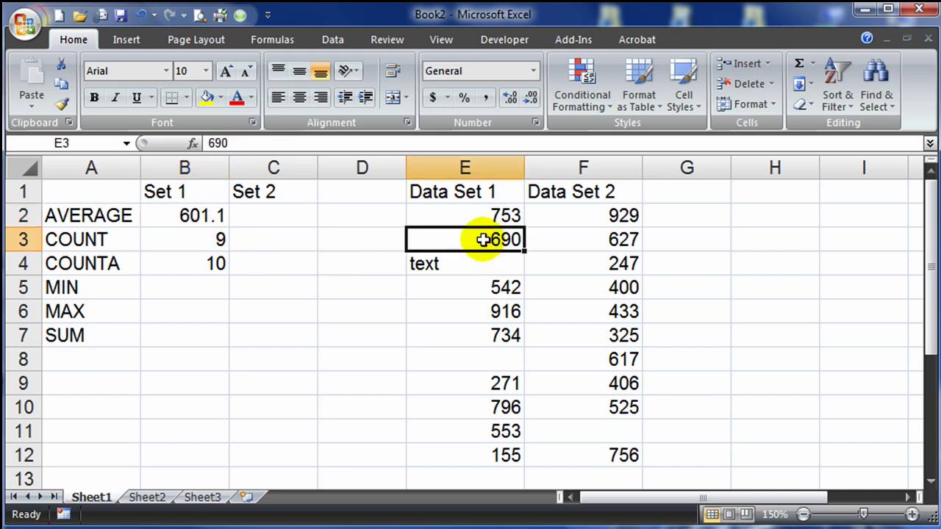
key(Delete)
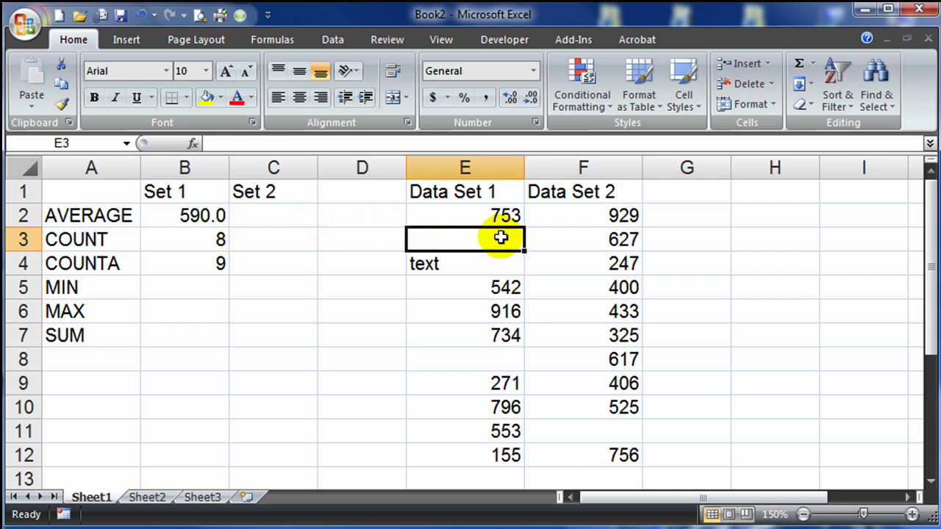
key(ctrl+z)
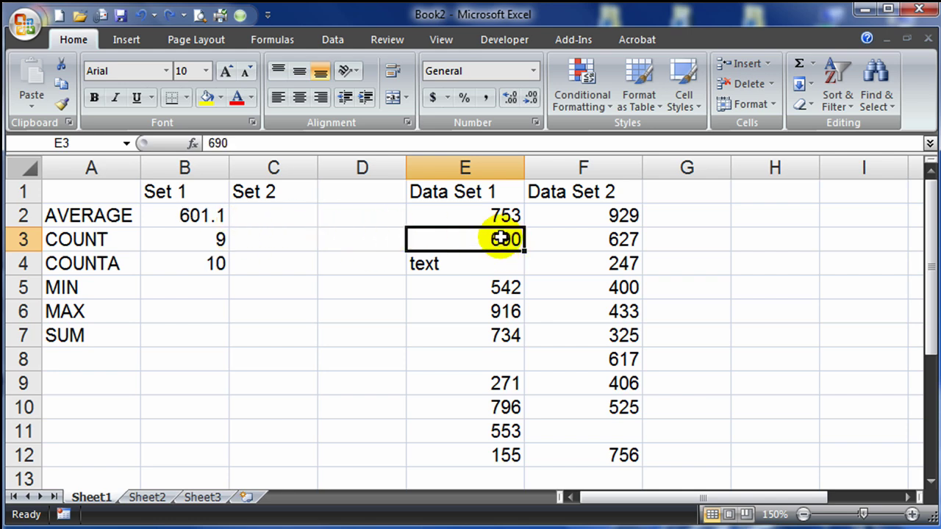
click(160, 290)
click(162, 307)
click(159, 338)
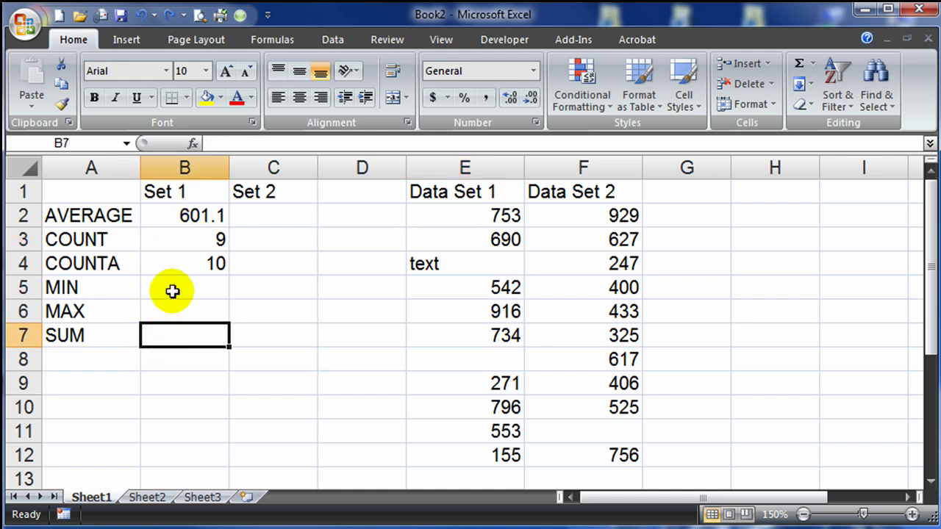
double_click(172, 216)
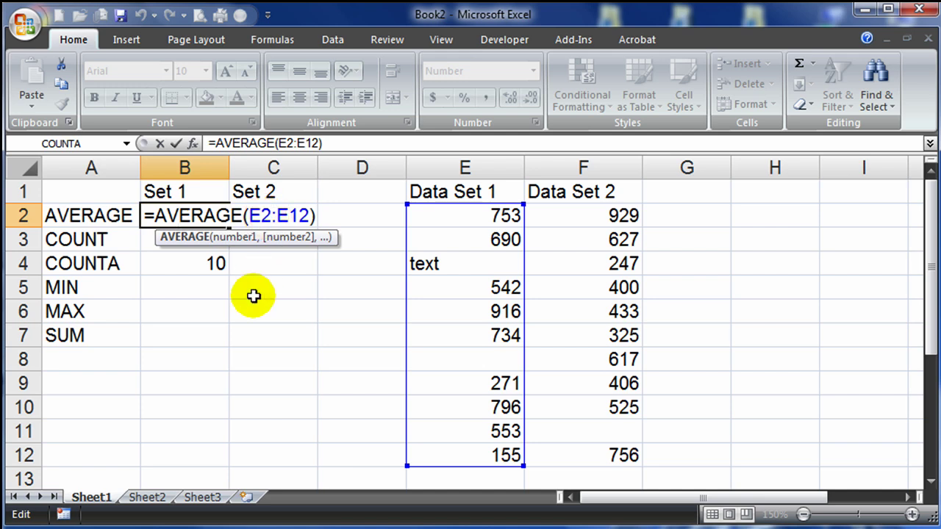
key(Return)
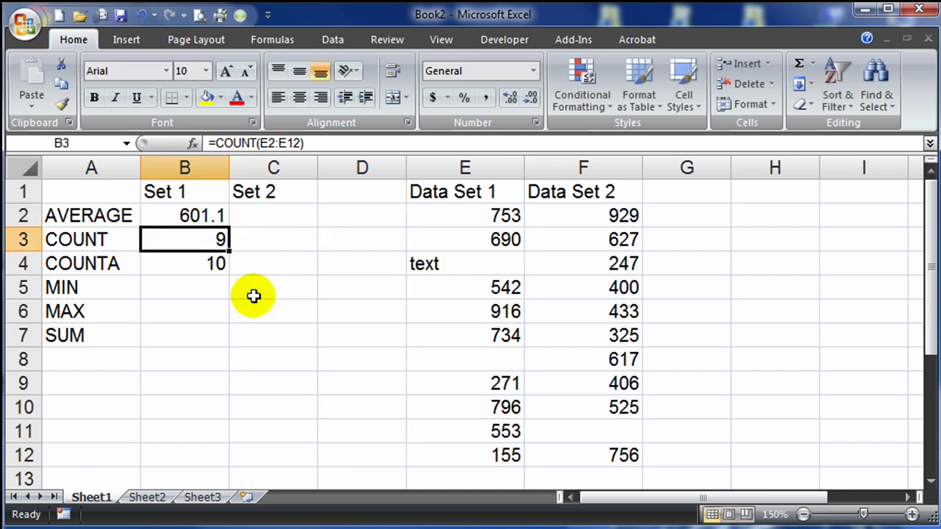
click(167, 289)
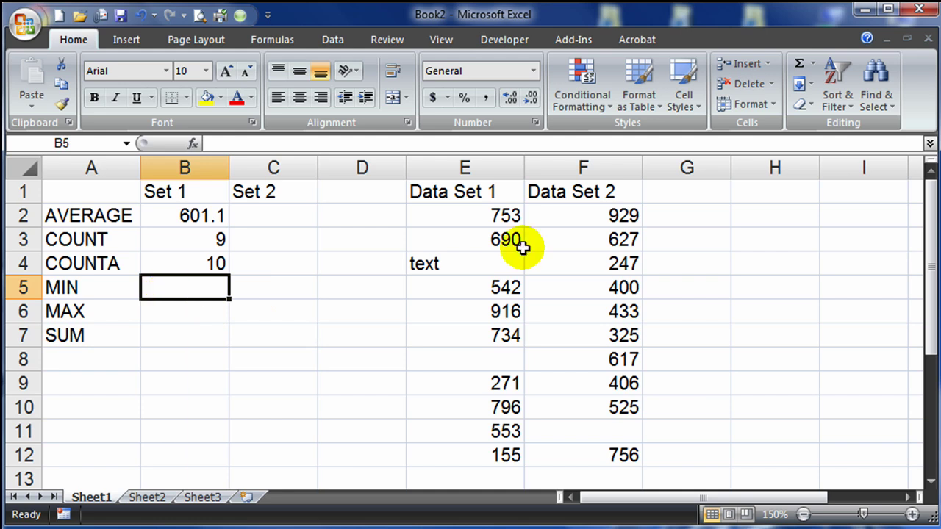
Step: Add =MIN(E2:E12) in B5 via AutoSum, showing 155
click(812, 64)
click(825, 168)
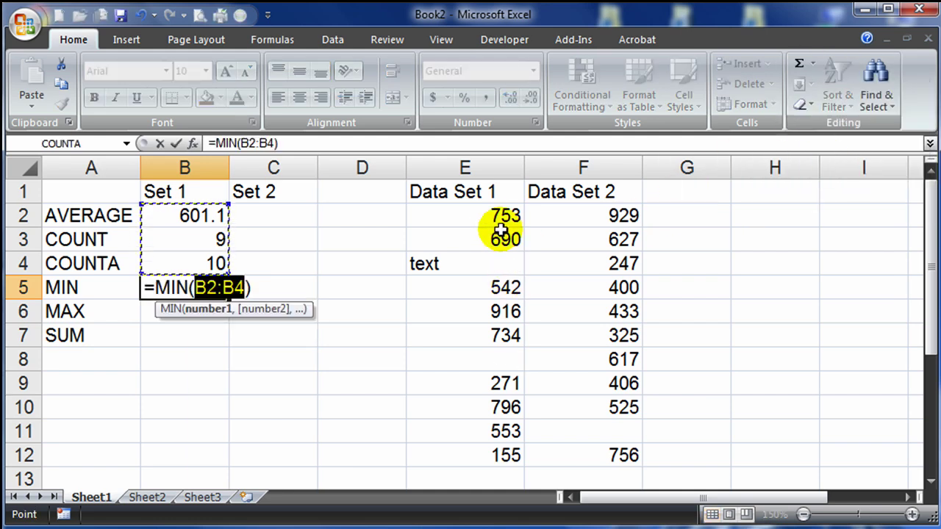
drag(505, 220, 502, 454)
key(Return)
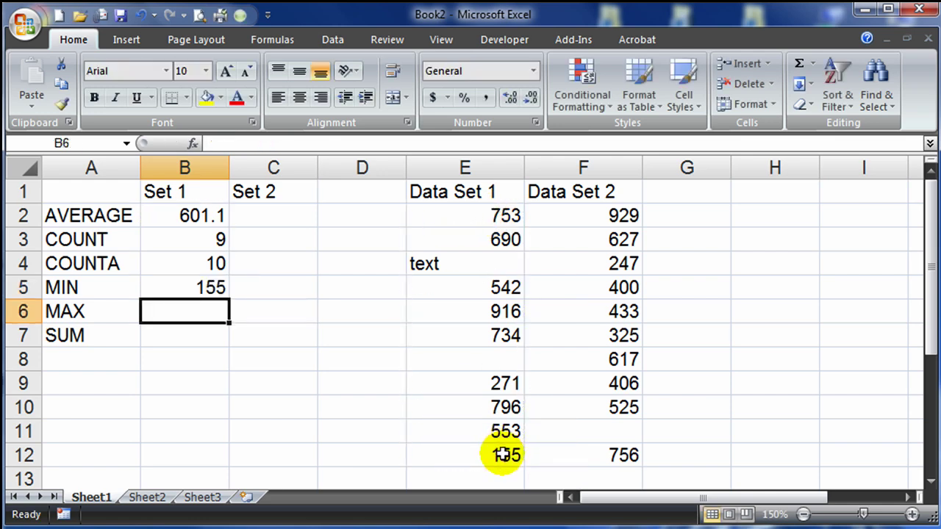
Step: Add =MAX(E2:E12) in B6 via AutoSum, showing 916
click(812, 64)
click(839, 145)
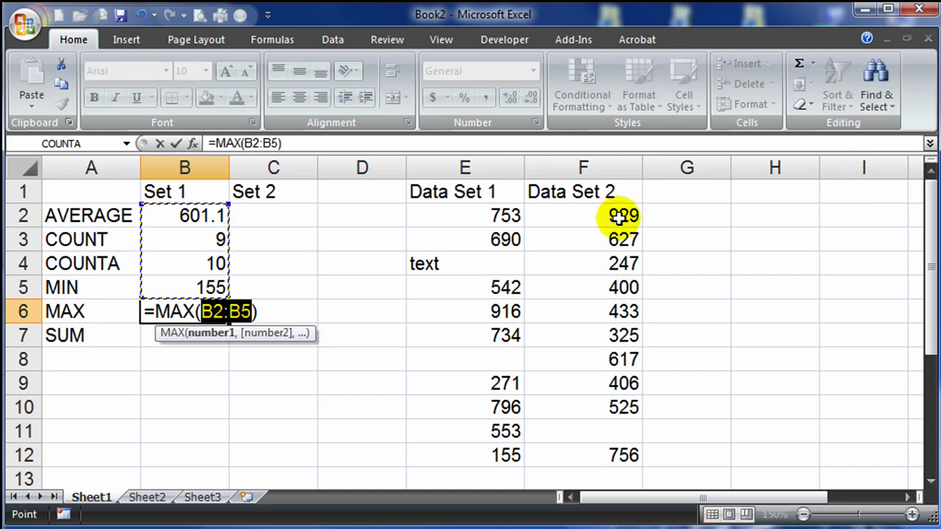
drag(497, 215, 486, 446)
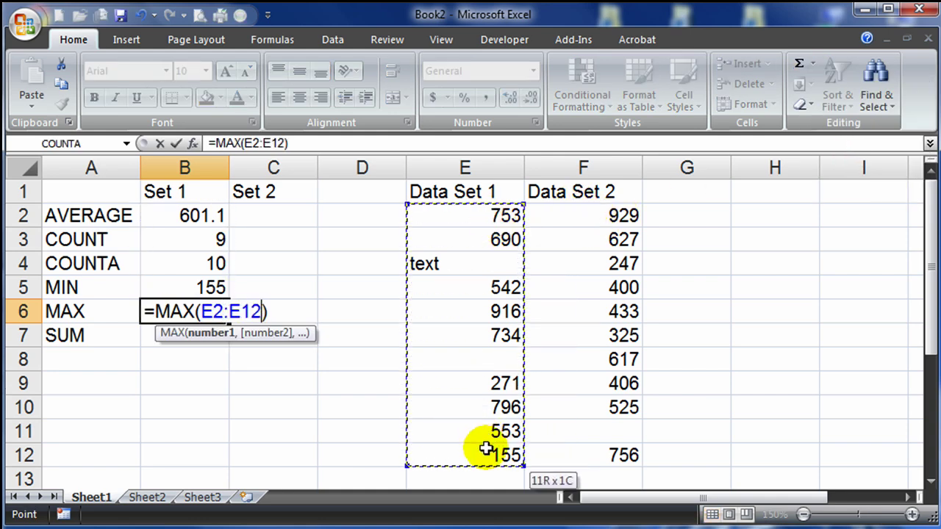
key(Return)
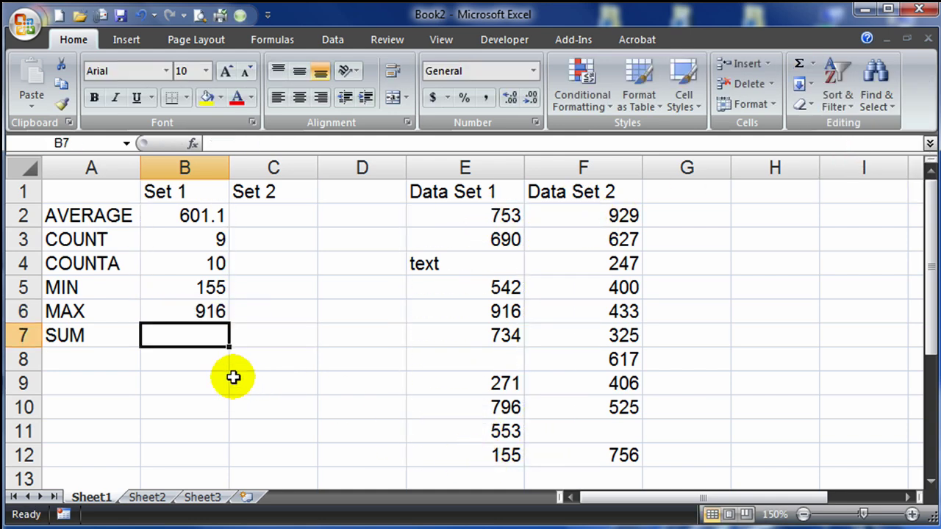
Step: Add =SUM(E2:E12) in B7 via AutoSum, giving 5410
click(813, 63)
click(827, 87)
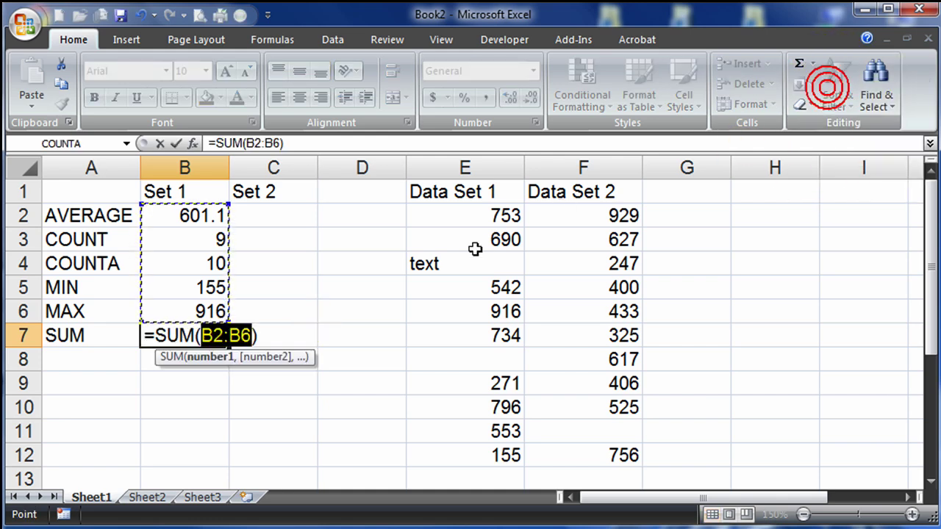
drag(489, 213, 486, 455)
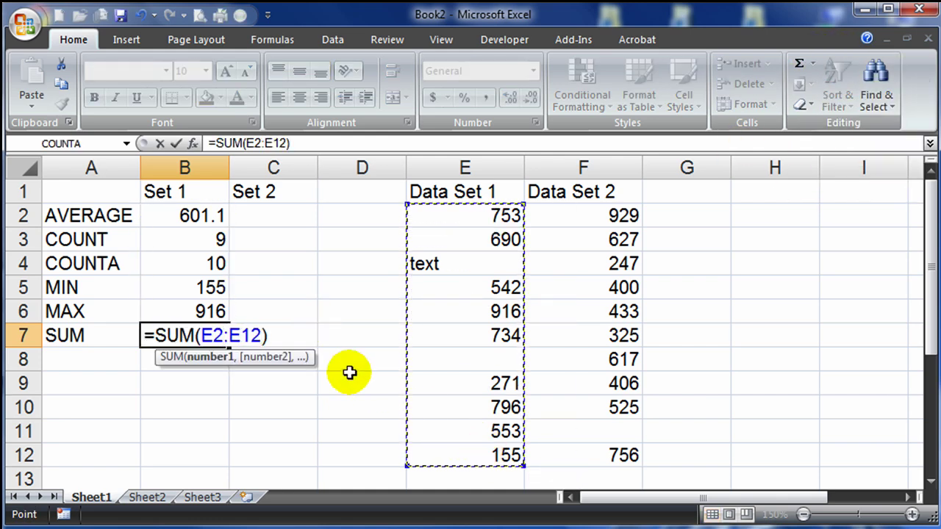
key(Return)
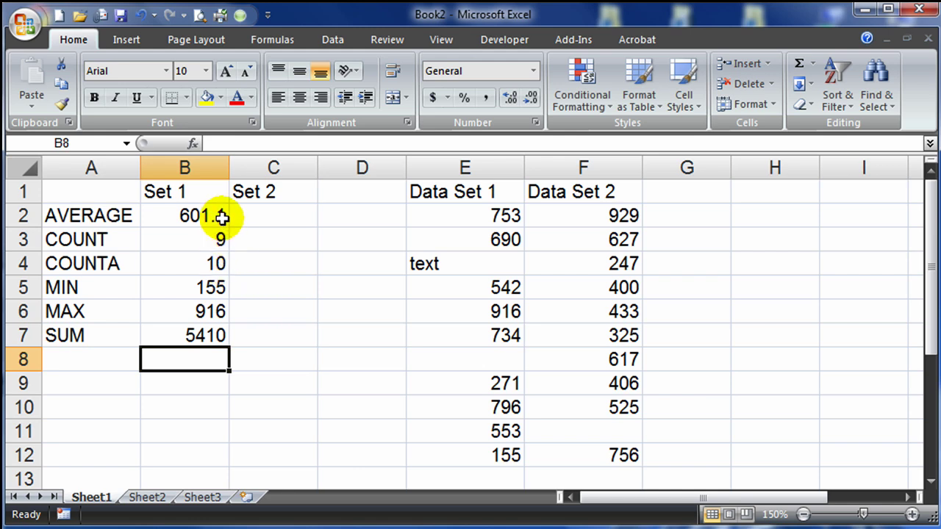
click(299, 306)
click(265, 221)
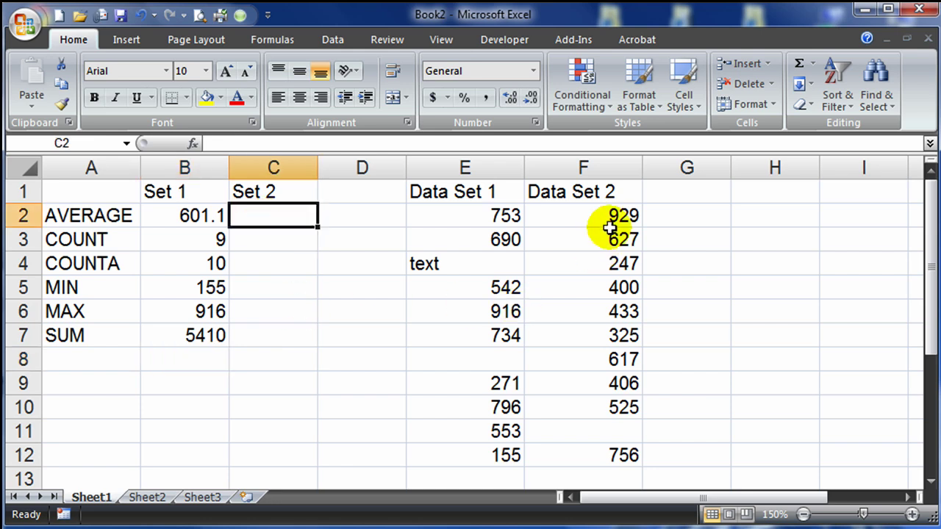
Step: Name the range F2:F12 'data2' through the Name Box
drag(601, 215, 610, 454)
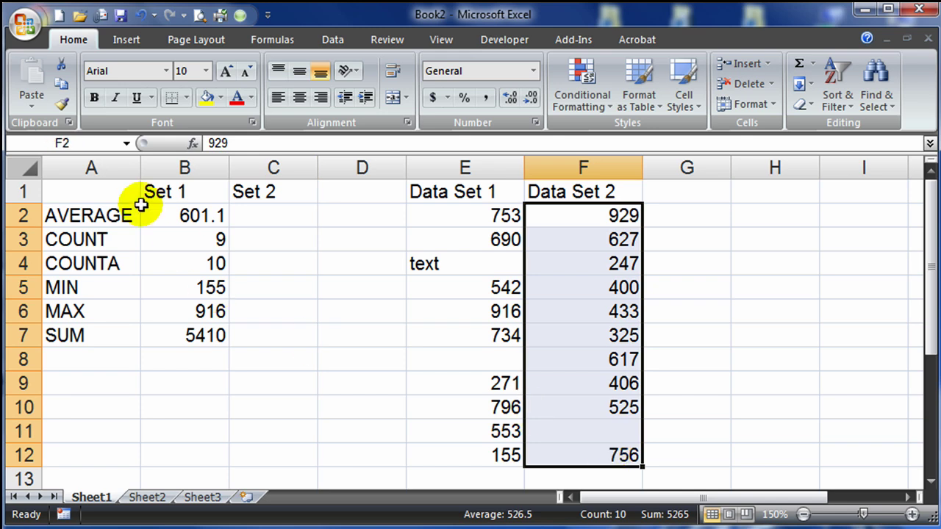
click(81, 144)
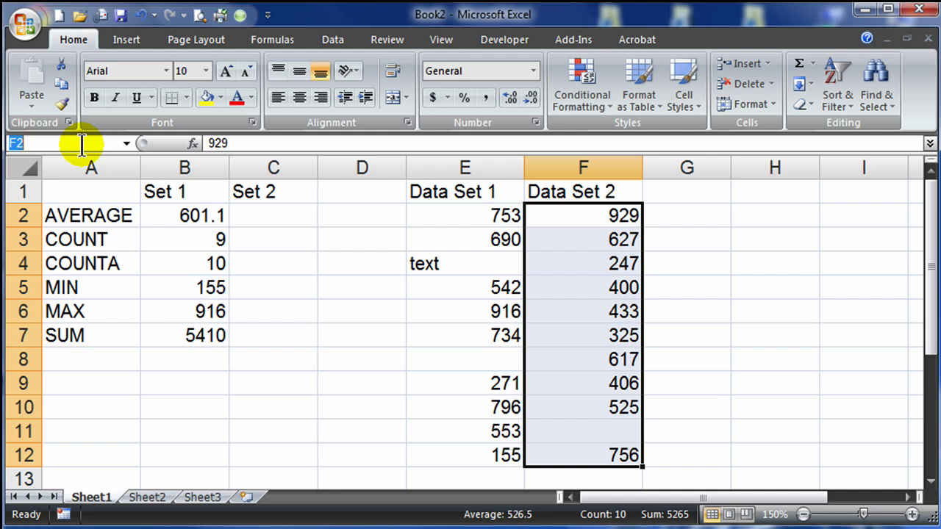
text(data2)
key(Return)
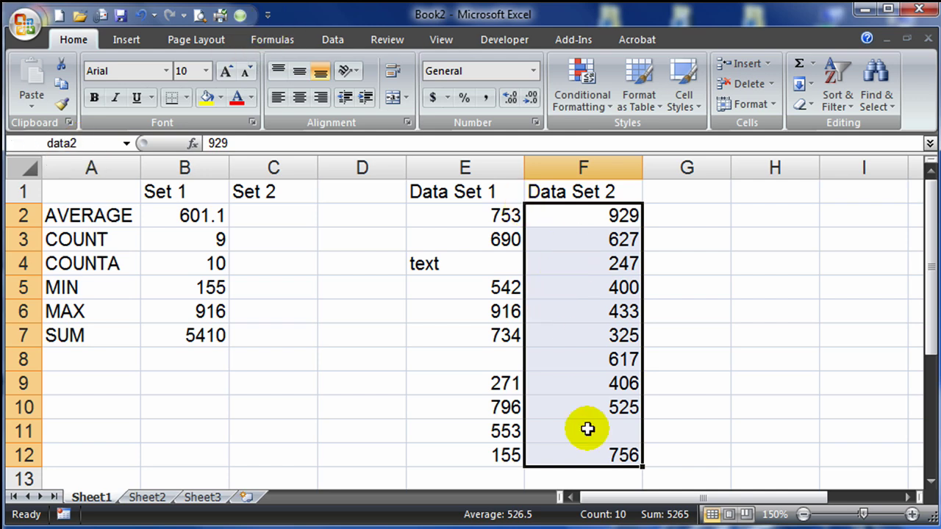
click(273, 269)
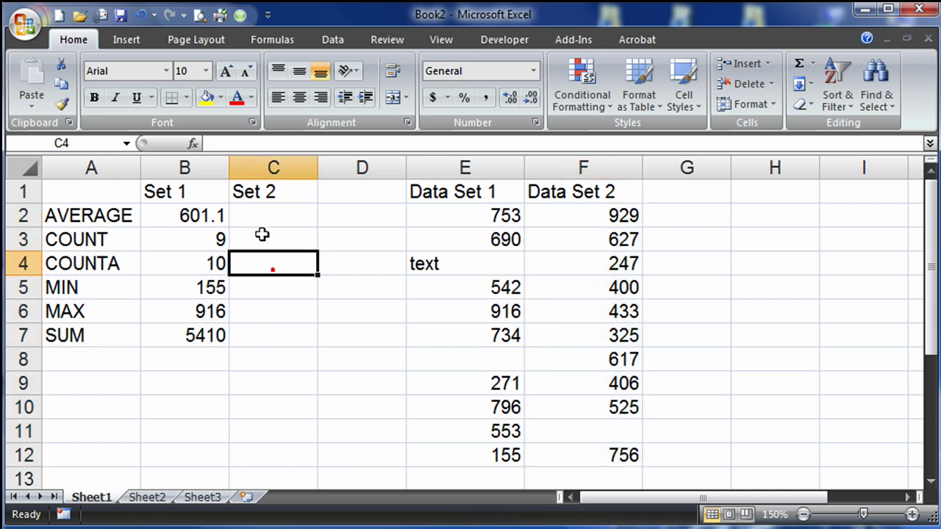
Step: Enter =AVERAGE(data2) in C2 so it shows 526.5, then verify the formula
click(262, 219)
text(=av)
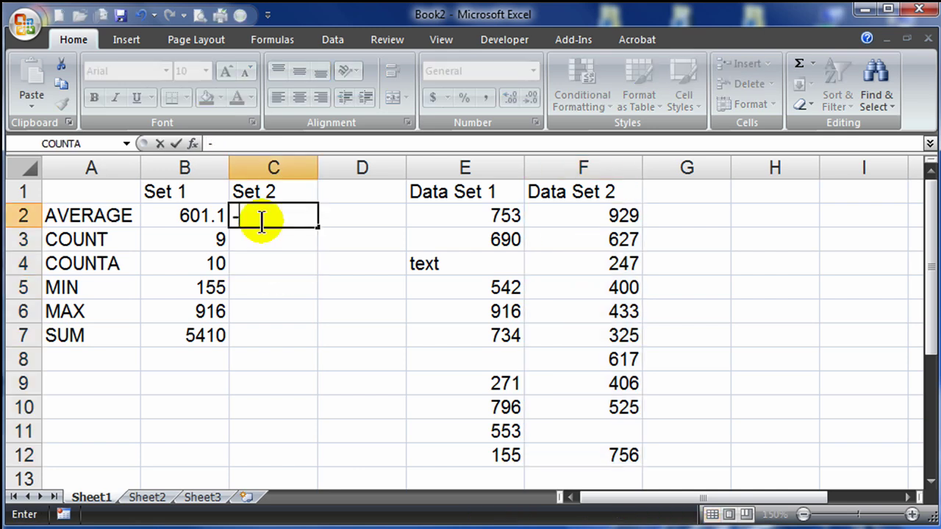
text(erag)
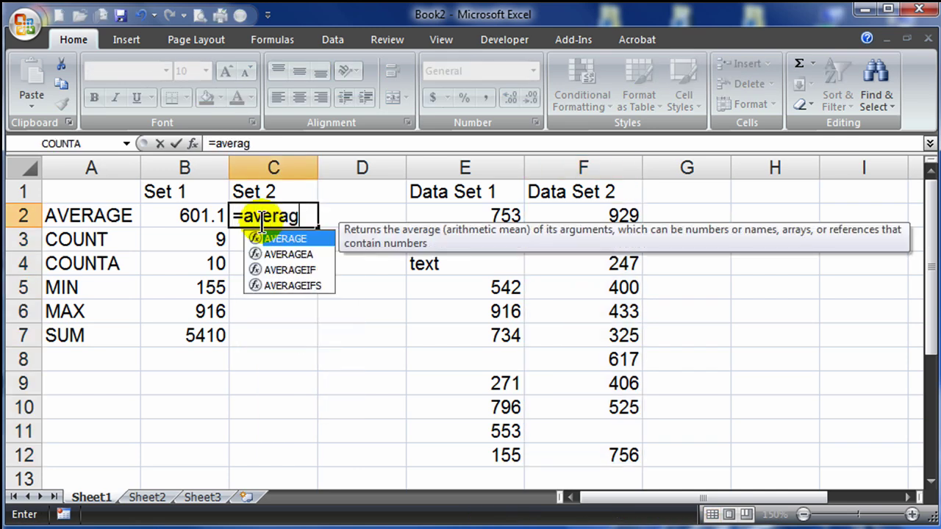
text(e)
key(Tab)
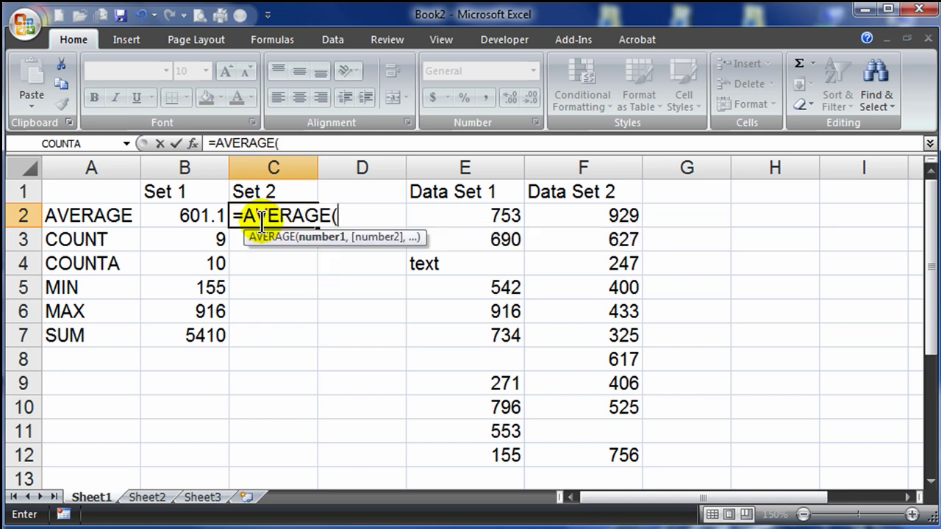
text(data2)
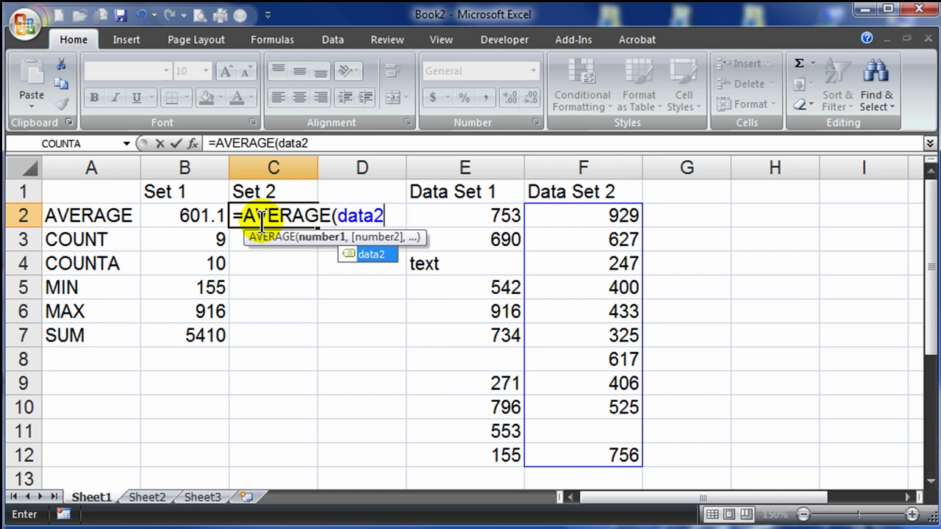
key(BackSpace)
key(BackSpace)
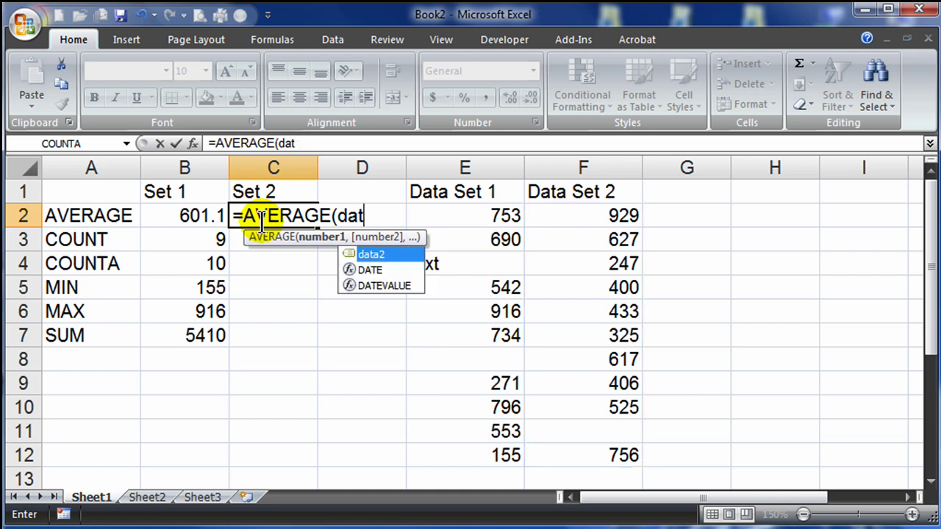
double_click(368, 256)
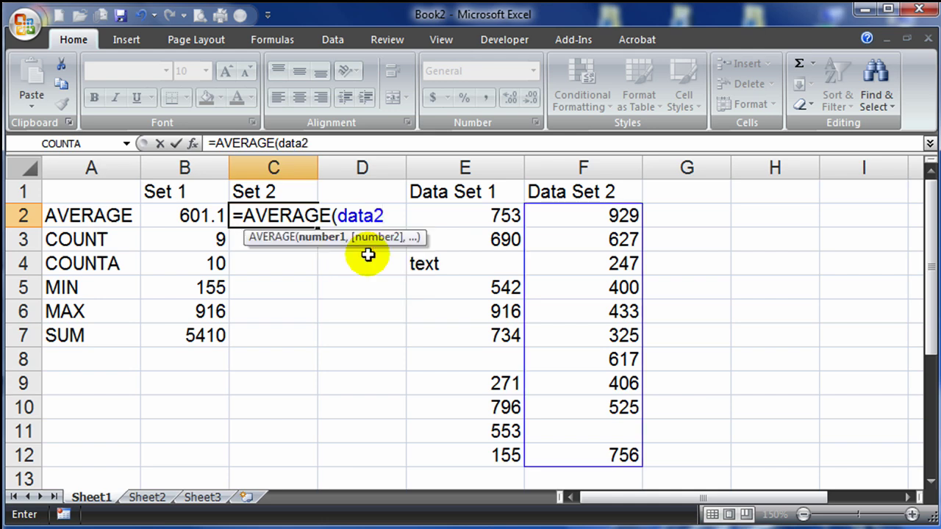
key(Return)
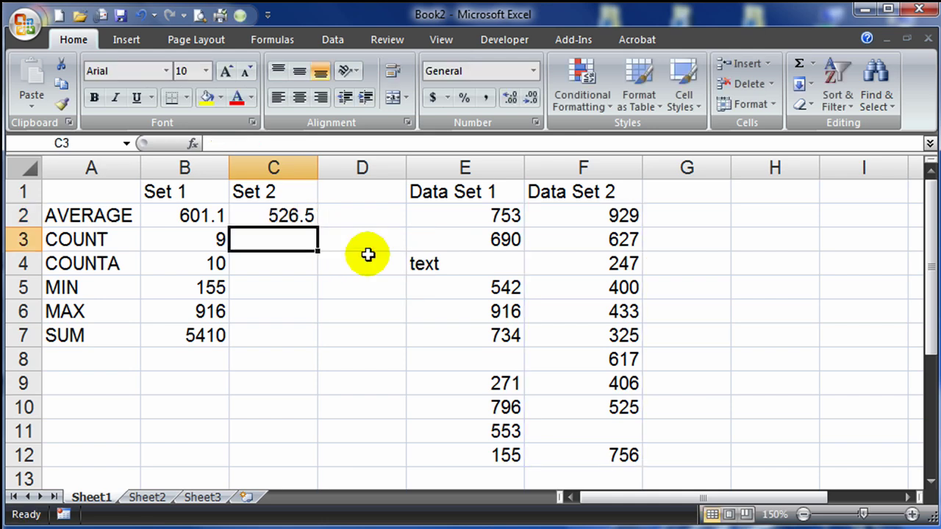
click(256, 215)
double_click(254, 215)
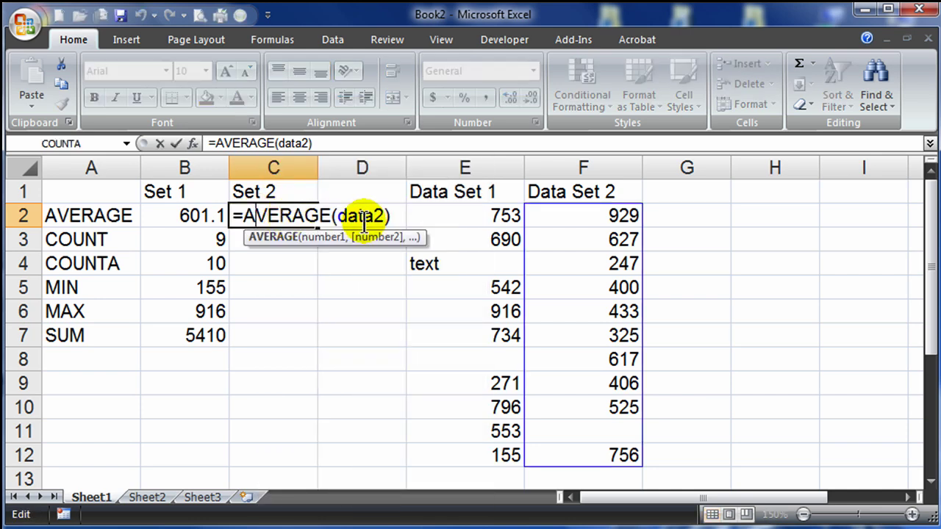
click(280, 262)
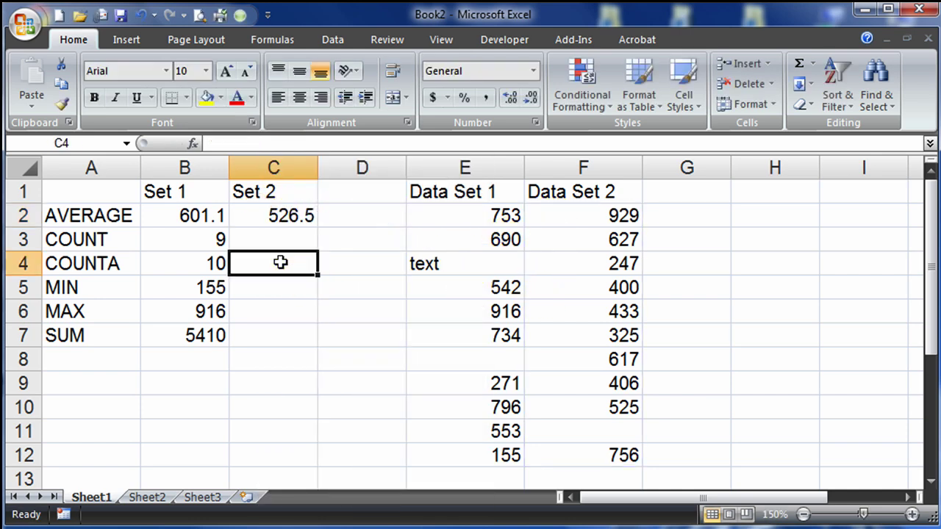
Step: Enter =COUNT(data2) in C3 and =COUNTA(data2) in C4, both giving 10
click(274, 242)
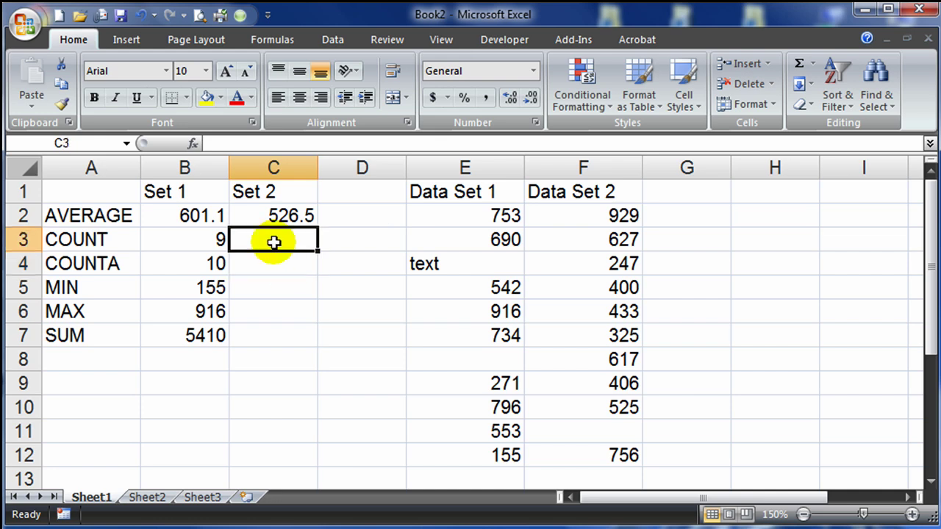
text(=count(d)
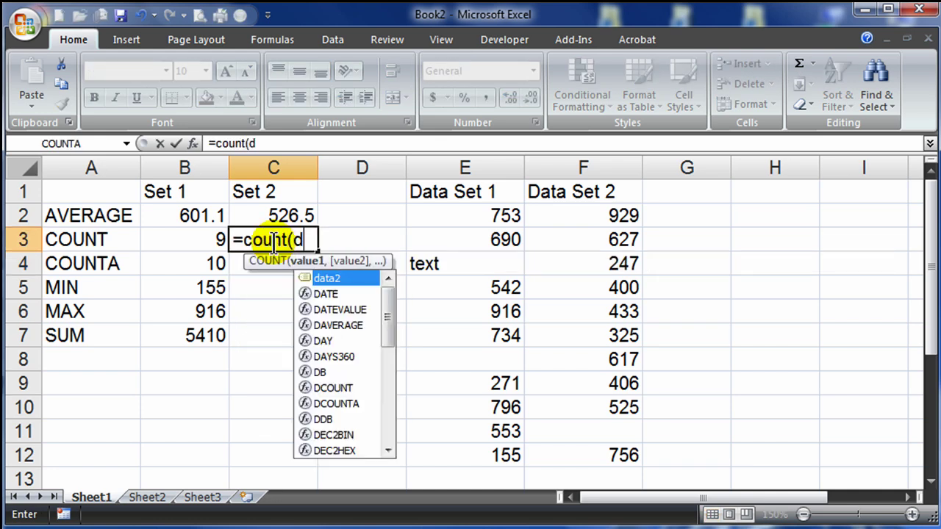
text(ata2))
key(Return)
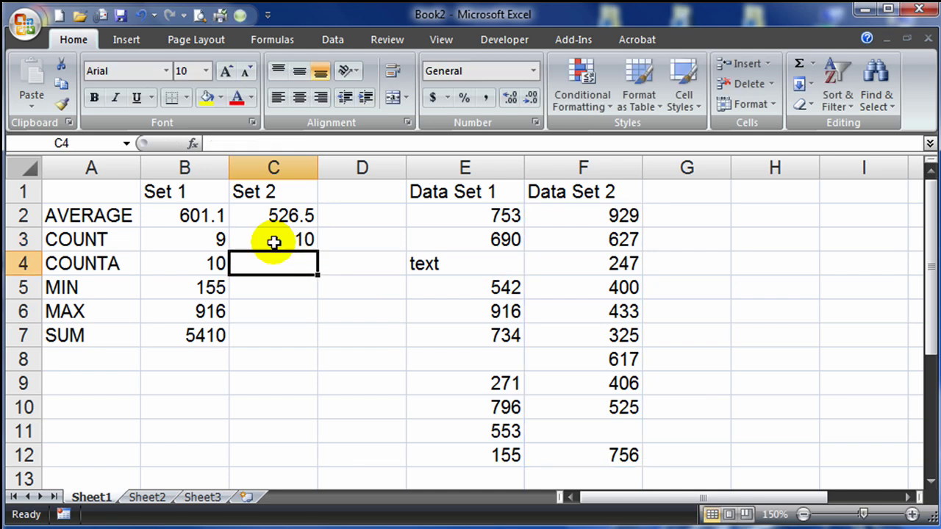
text(-)
key(Escape)
text(=cou)
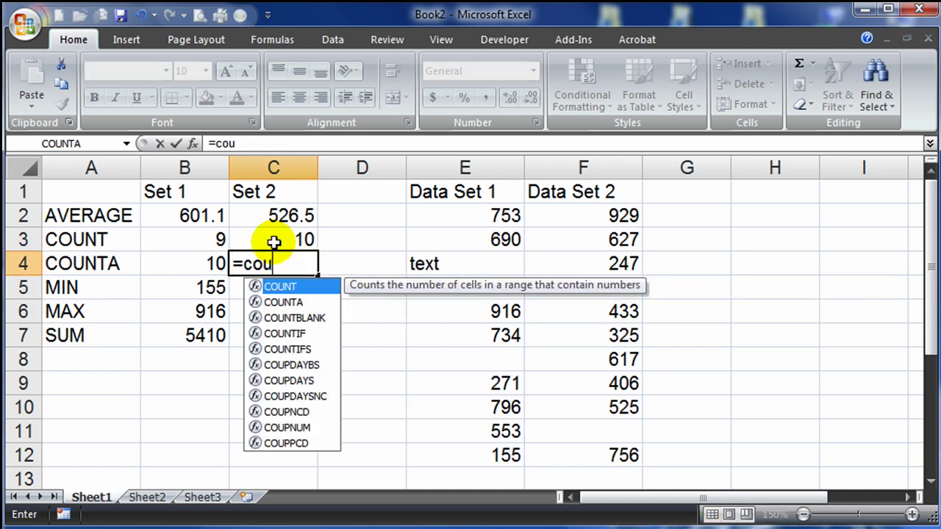
text(nta(data2))
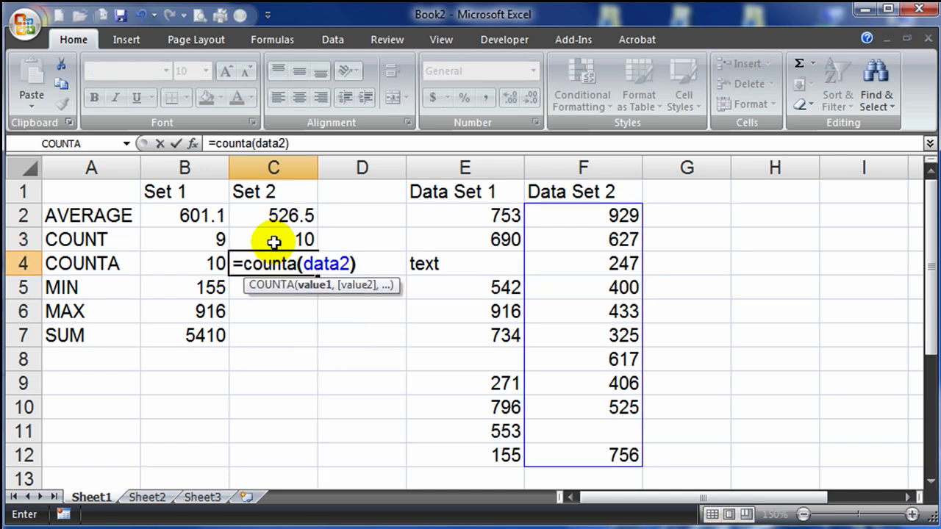
key(Return)
Step: Enter =MIN(data2), =MAX(data2) and =SUM(data2) in C5–C7, giving 247, 929 and 5265
text(-)
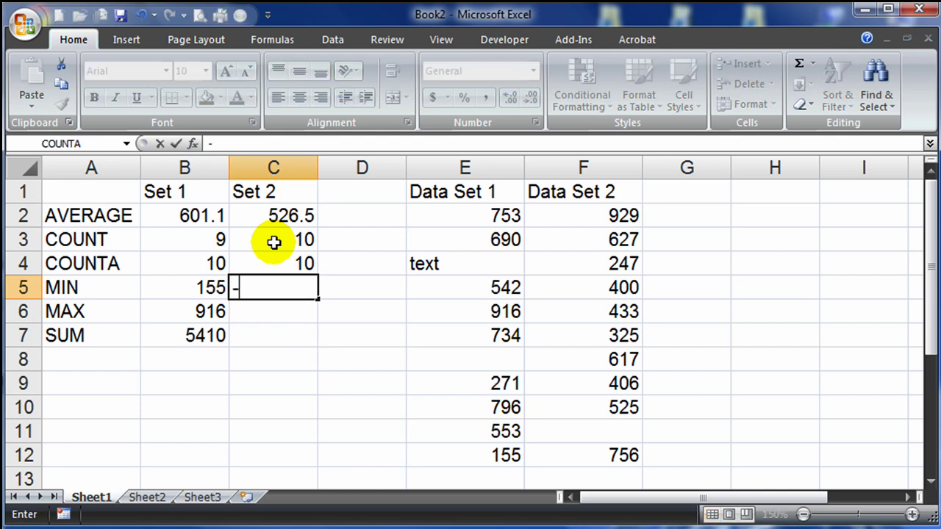
key(Escape)
text(=mi)
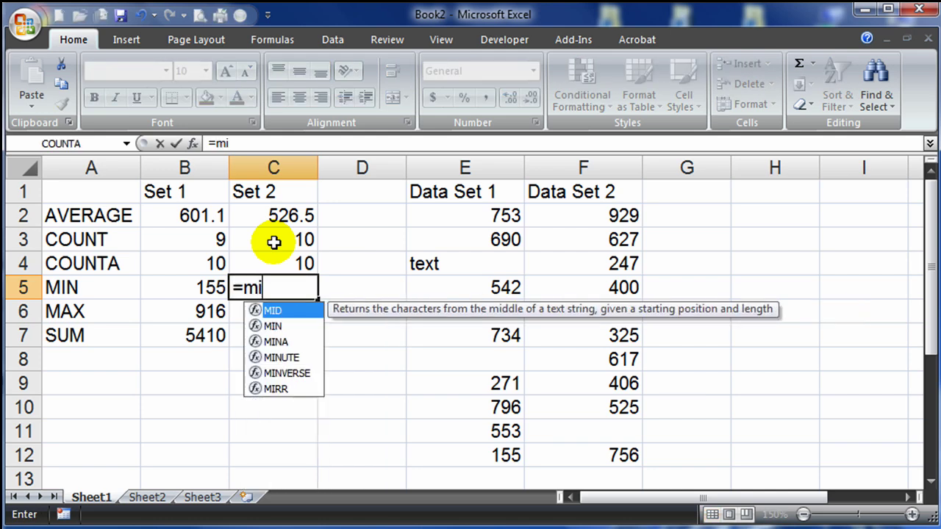
text(n(data2))
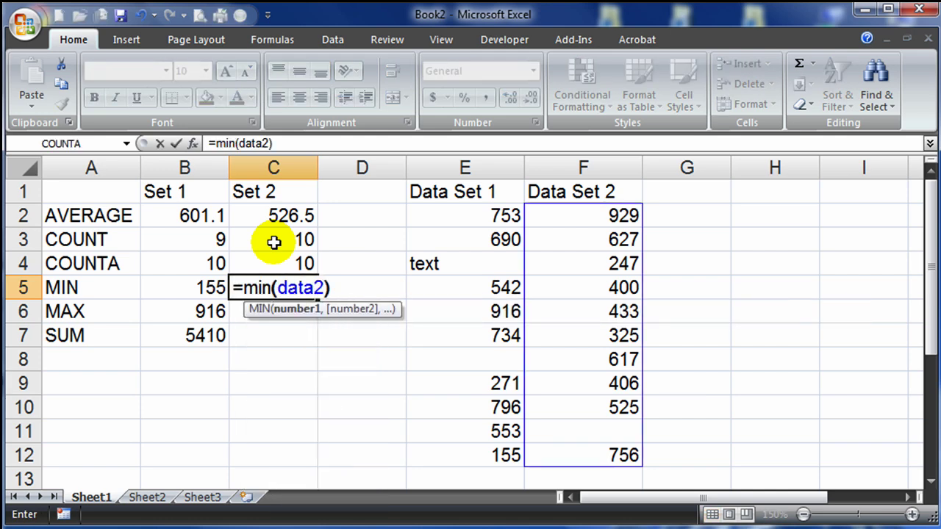
key(Return)
text(-)
key(Escape)
text(=m)
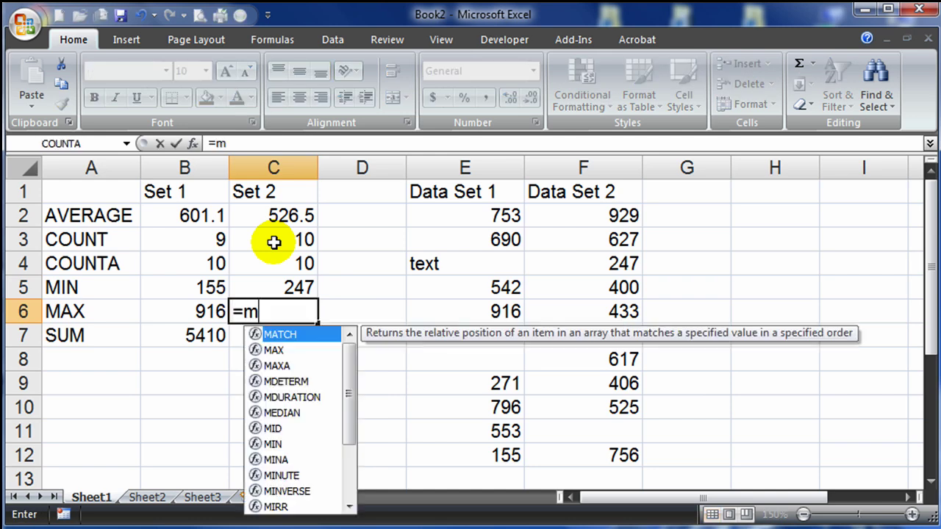
text(ax(data)
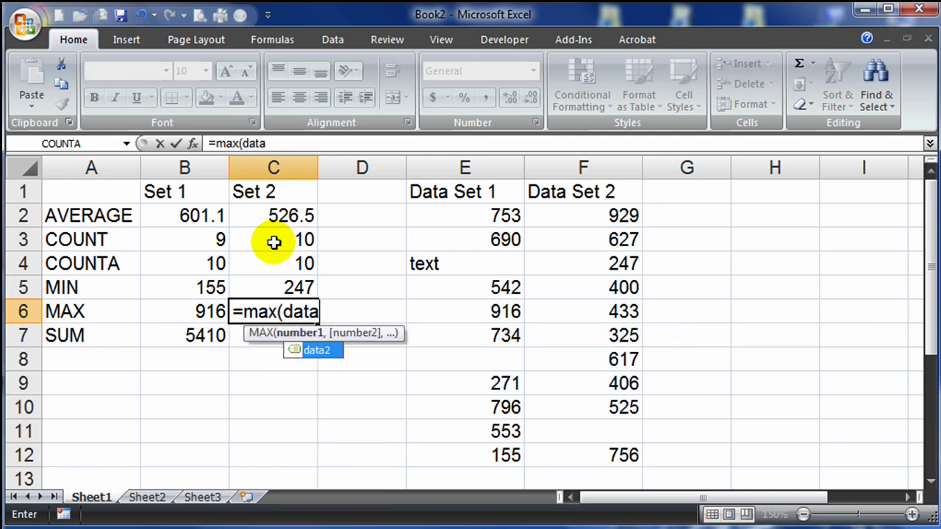
text(2))
key(Return)
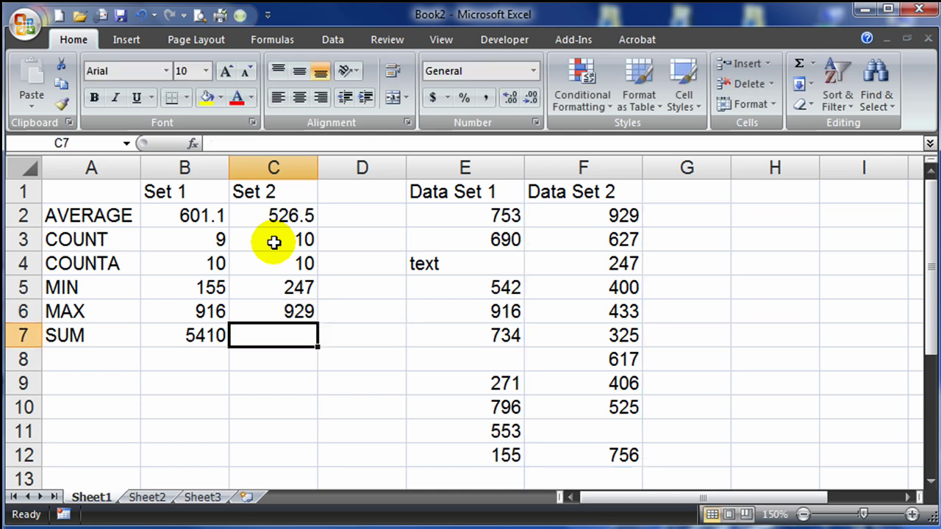
text(-)
key(Escape)
text(=)
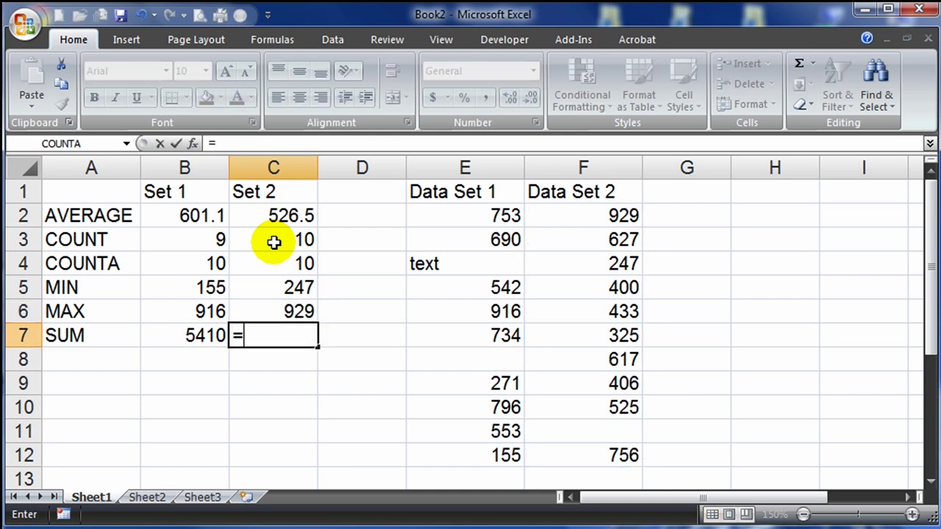
text(sum(d)
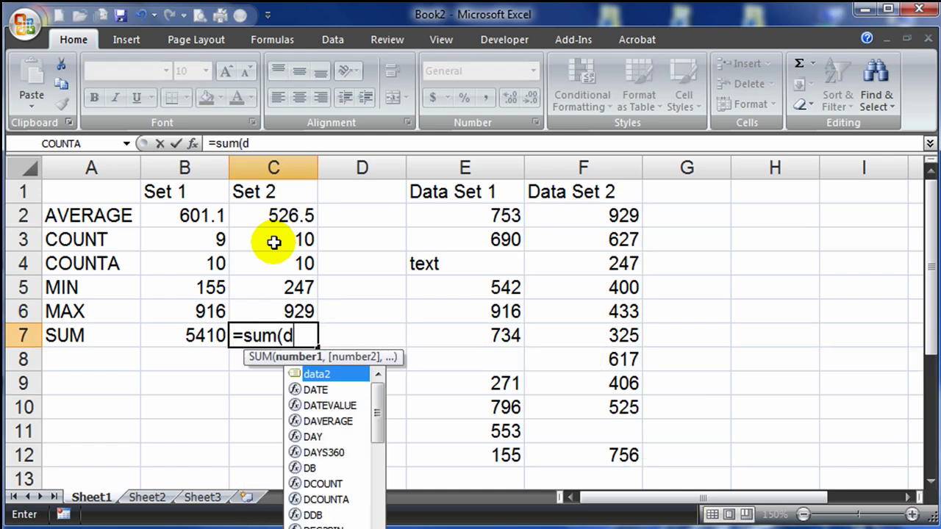
text(ata2))
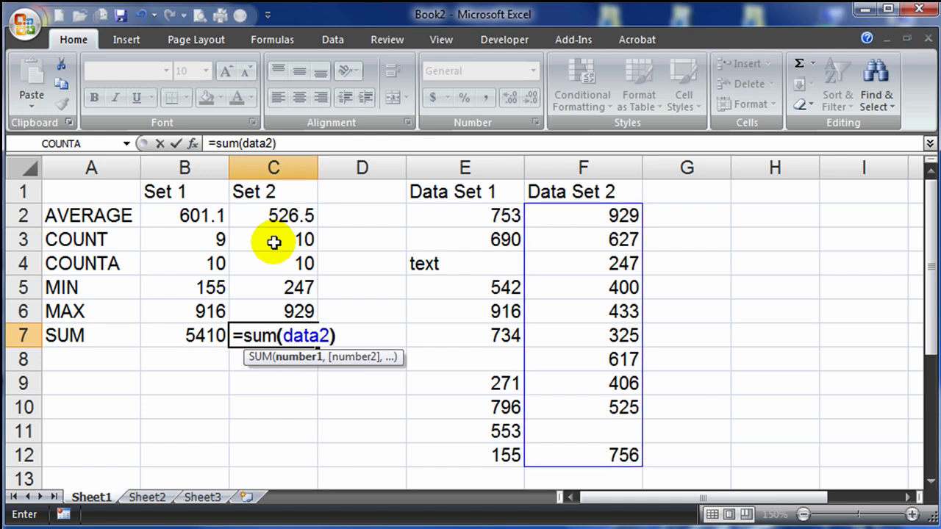
key(Return)
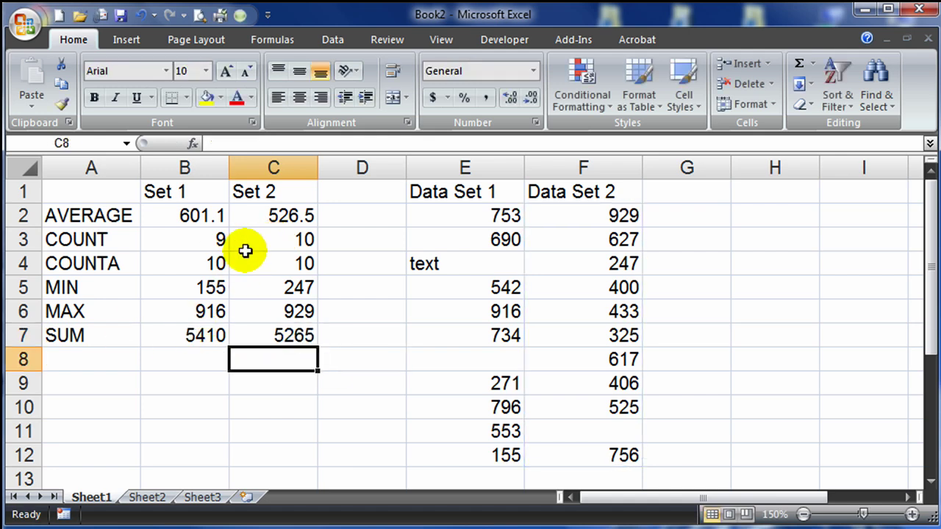
click(262, 219)
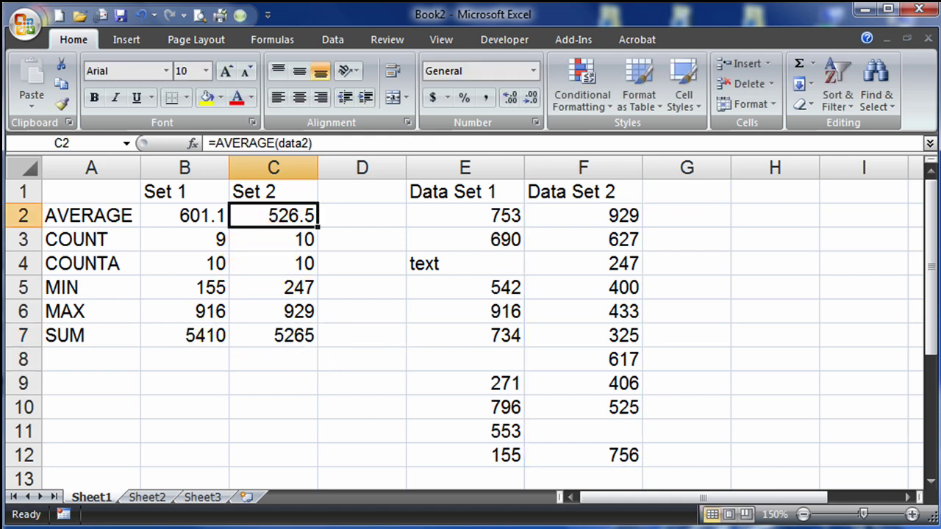
click(294, 216)
click(293, 234)
click(286, 287)
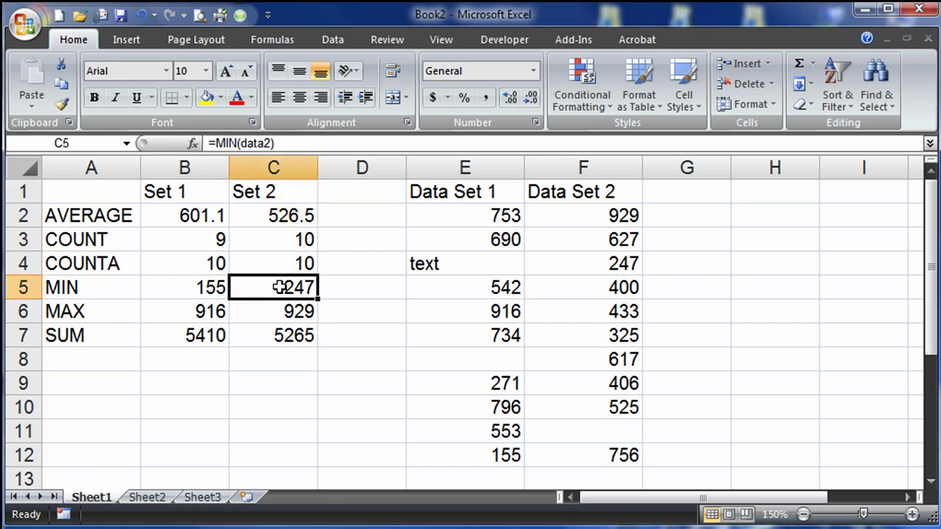
double_click(280, 287)
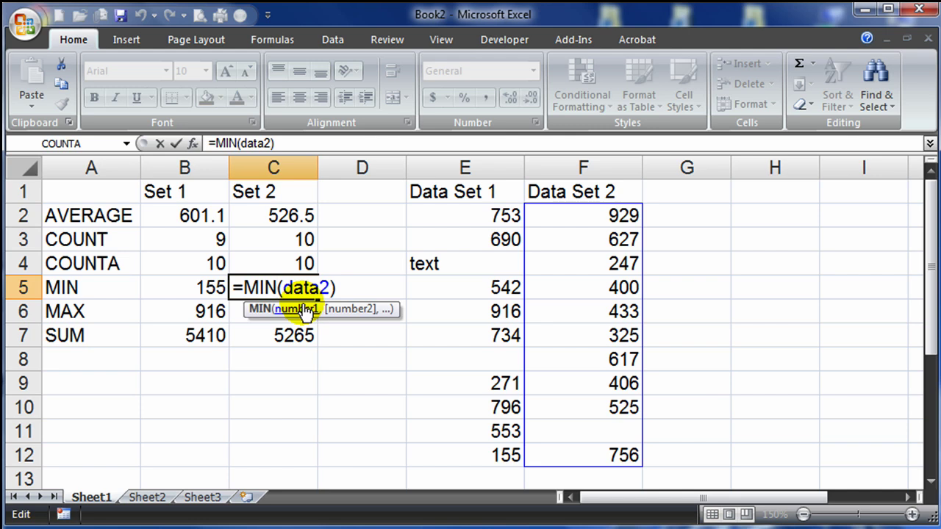
key(Escape)
click(294, 377)
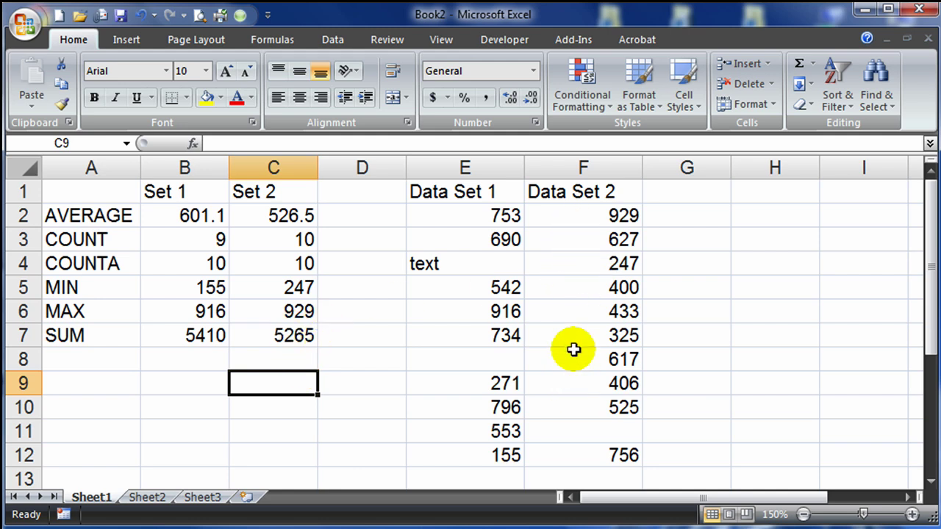
Step: Replace 400 in F5 with the word 'text', dropping Set 2's COUNT to 9
click(580, 293)
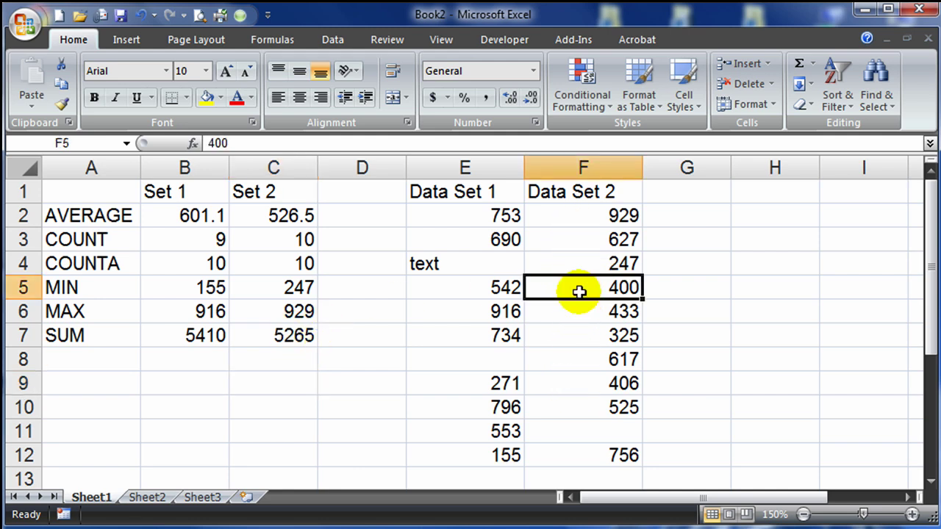
key(Delete)
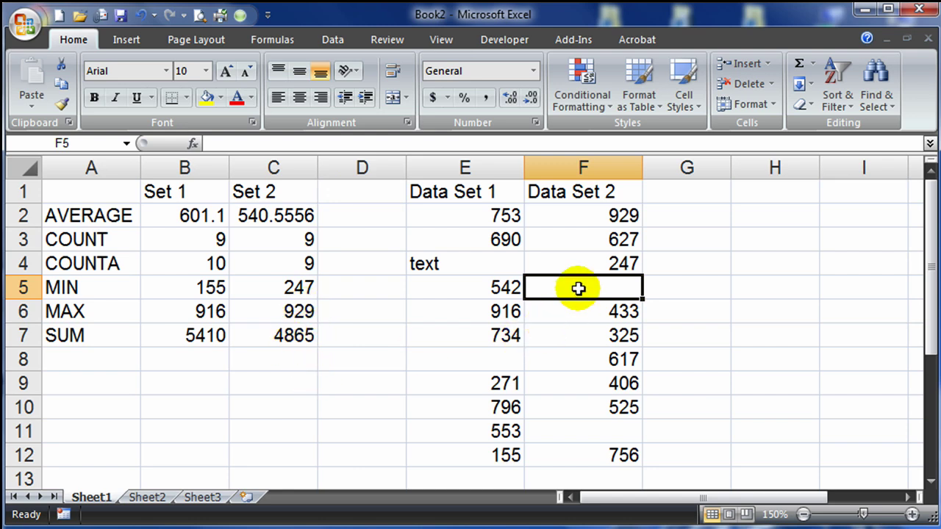
text(text)
key(Return)
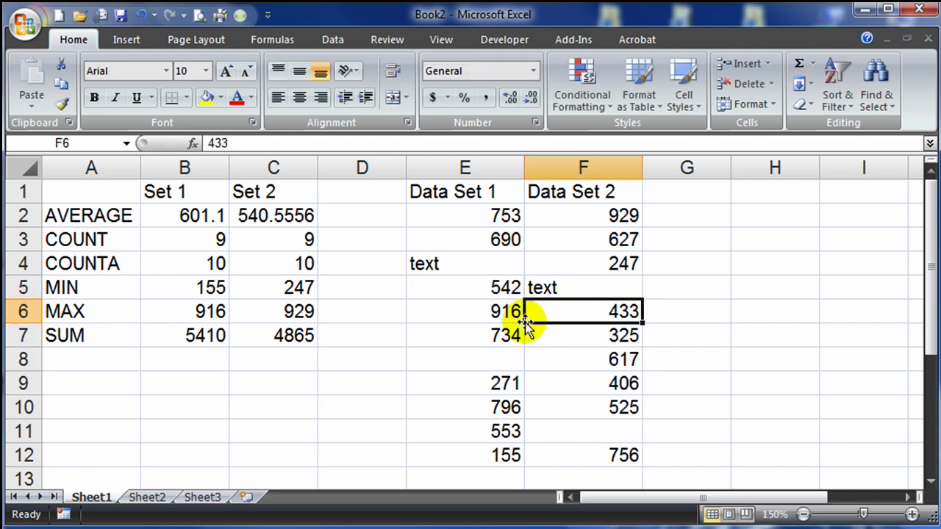